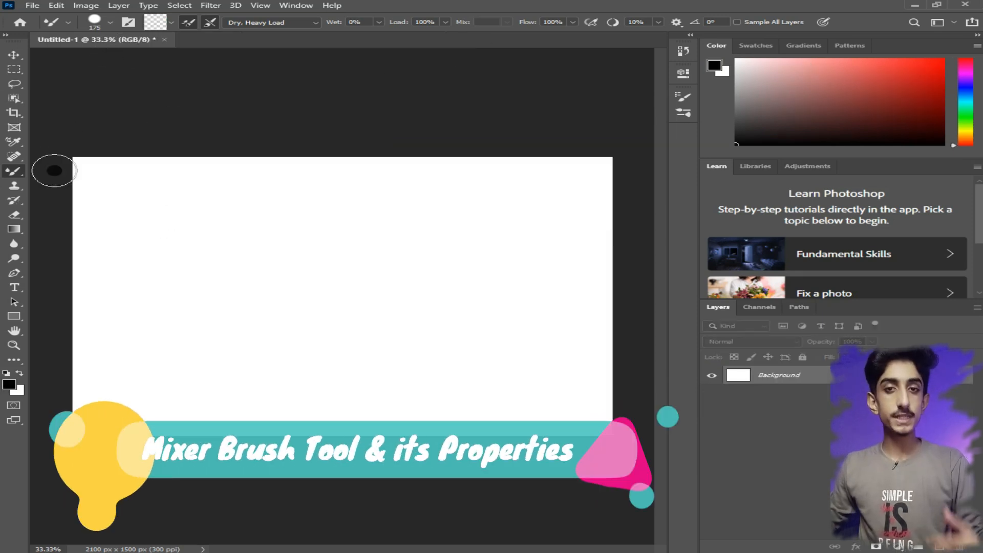
- Activate the Mixer Brush Tool, load it with black and paint two horizontal strokes across the upper half of the white canvas
right_click(14, 171)
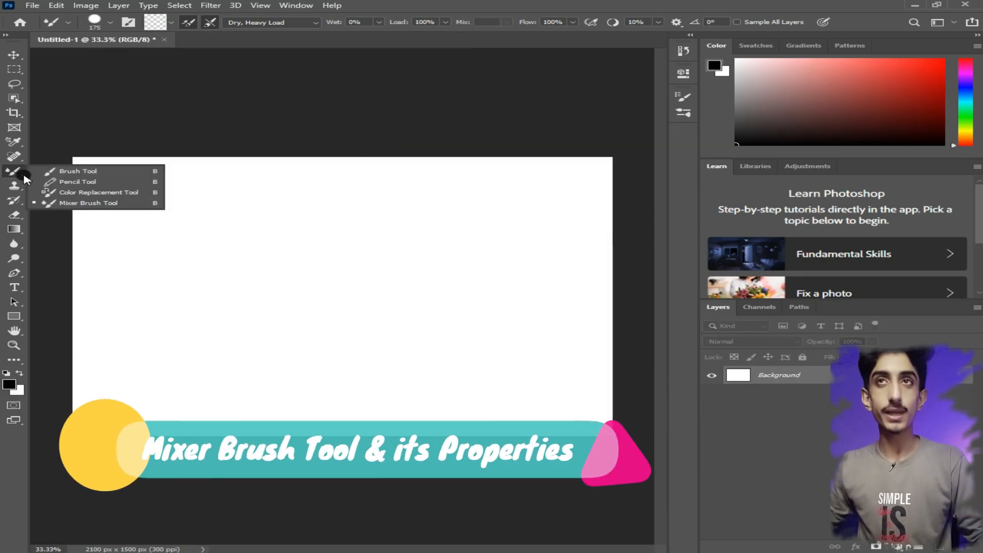
click(82, 202)
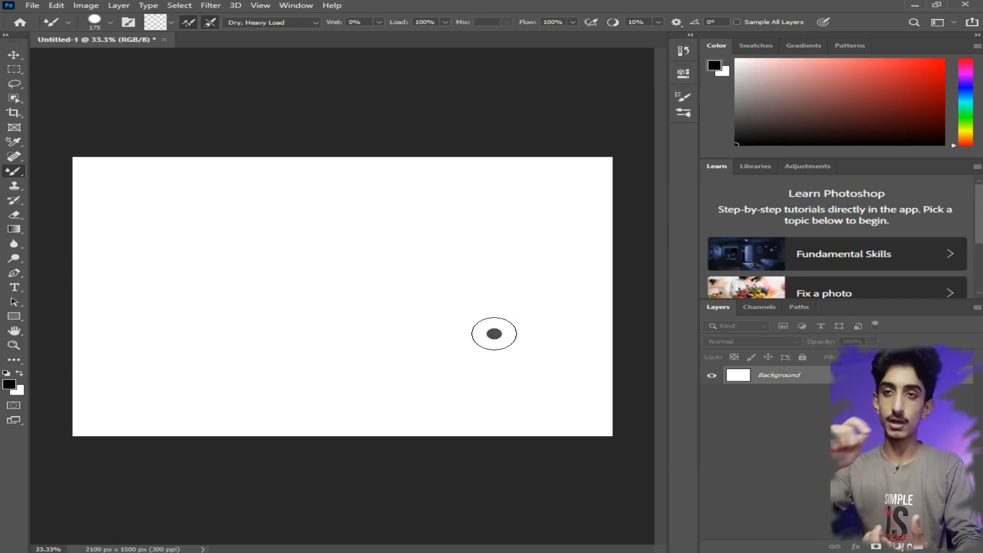
click(172, 24)
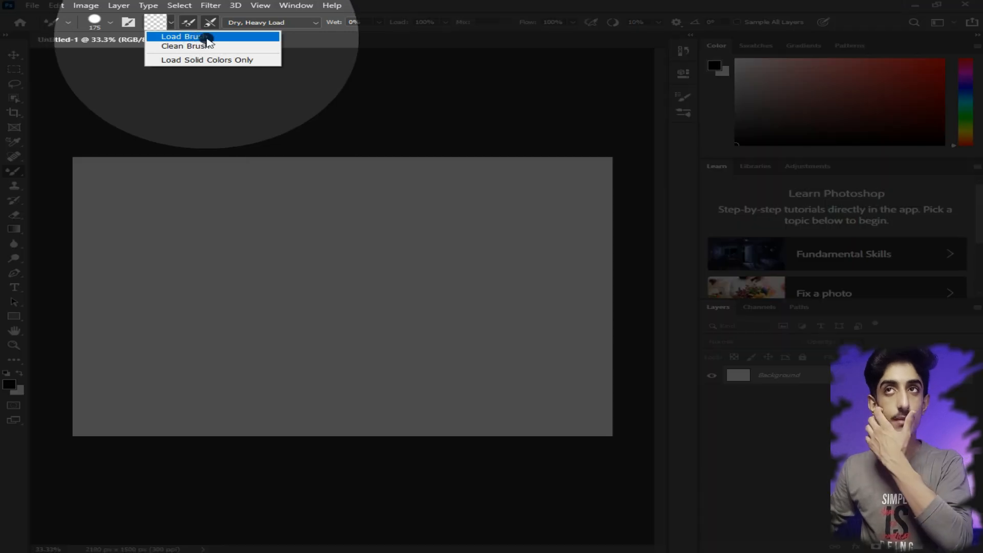
click(200, 38)
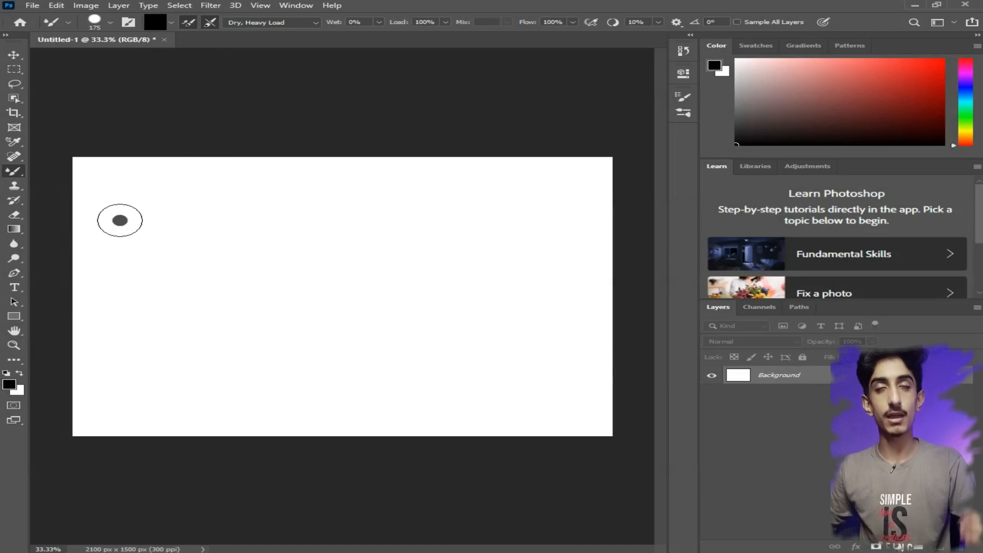
drag(118, 219, 455, 218)
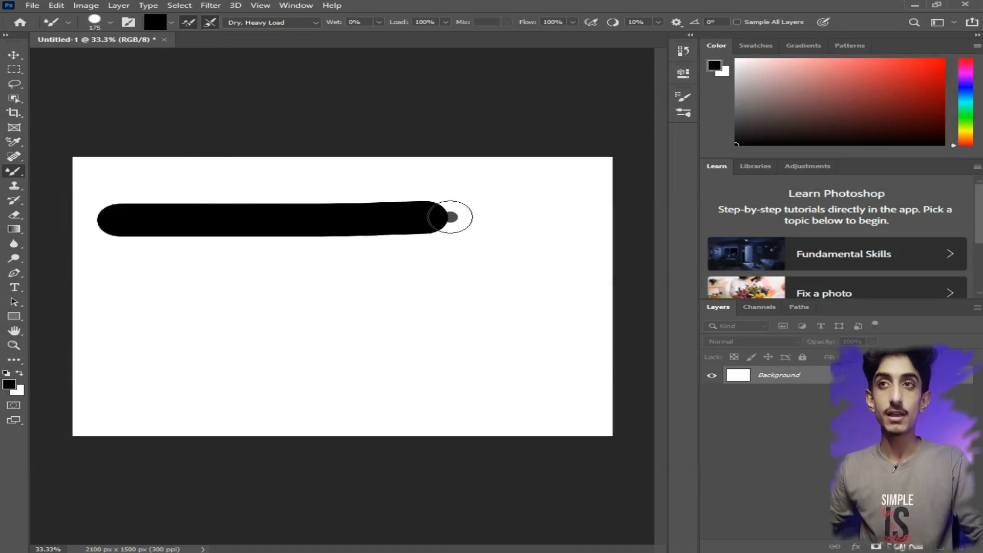
click(138, 288)
drag(138, 288, 426, 285)
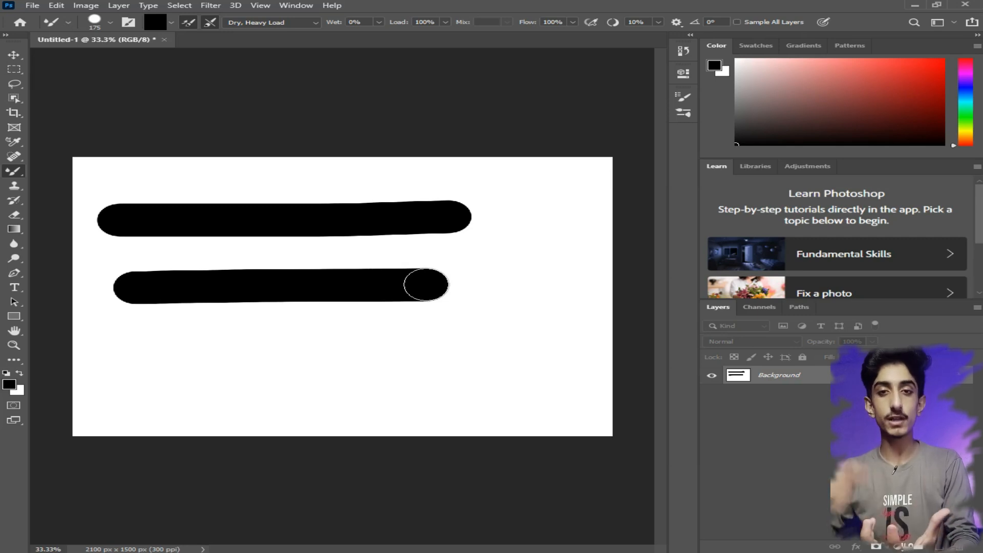
- Clean the black paint off the mixer brush and view the brush size and hardness settings
click(171, 22)
click(210, 46)
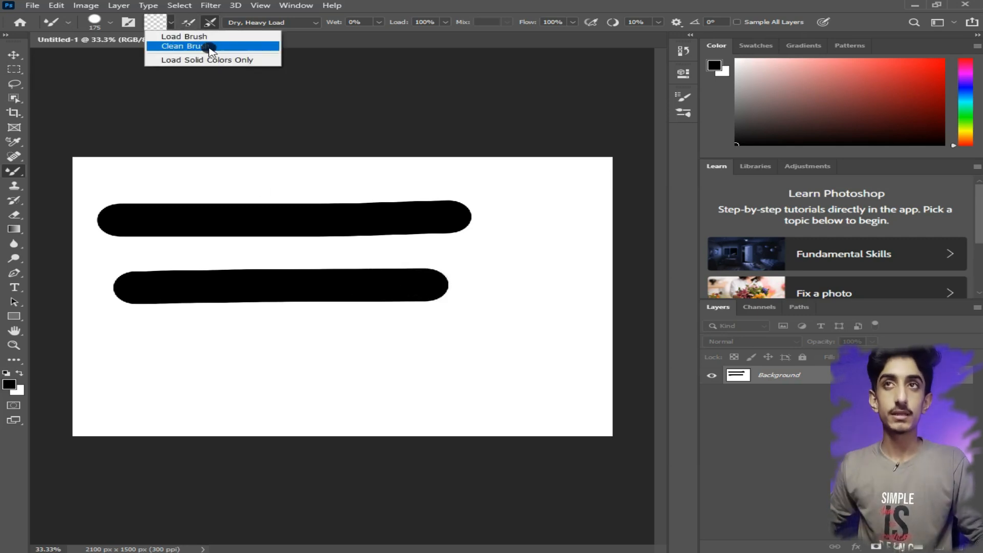
click(211, 47)
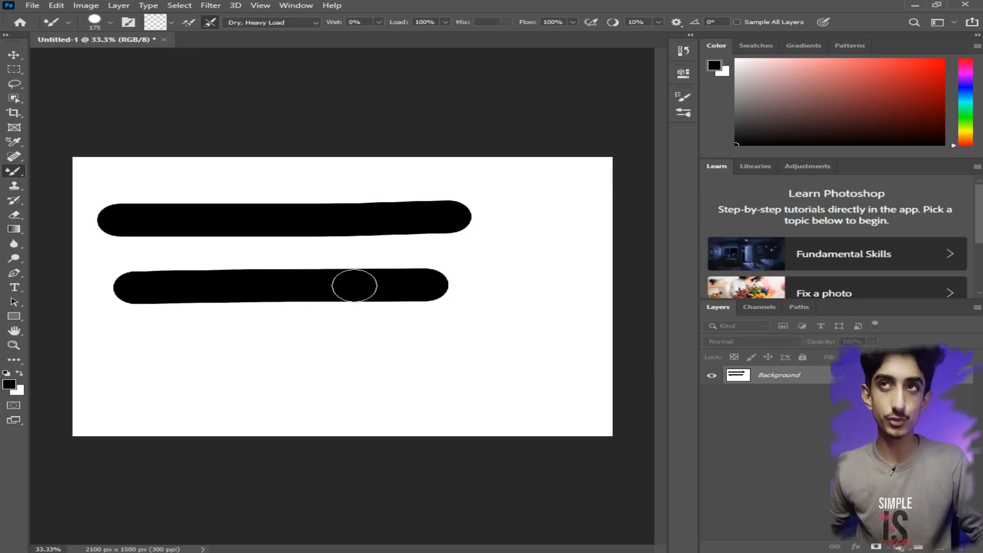
click(109, 22)
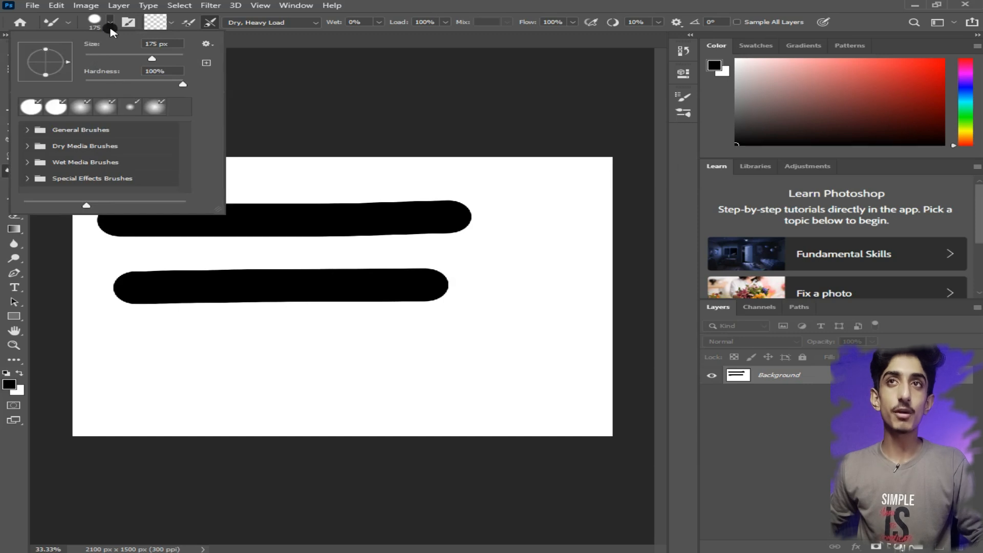
click(111, 30)
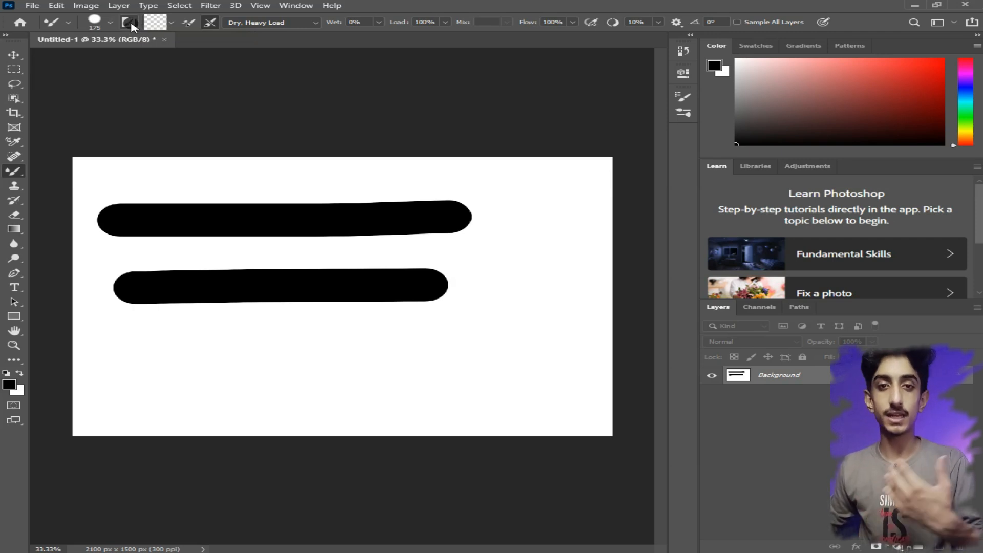
- In the statue image, sample orange from the statue's face, load it into the brush and paint a dot above the star
click(171, 22)
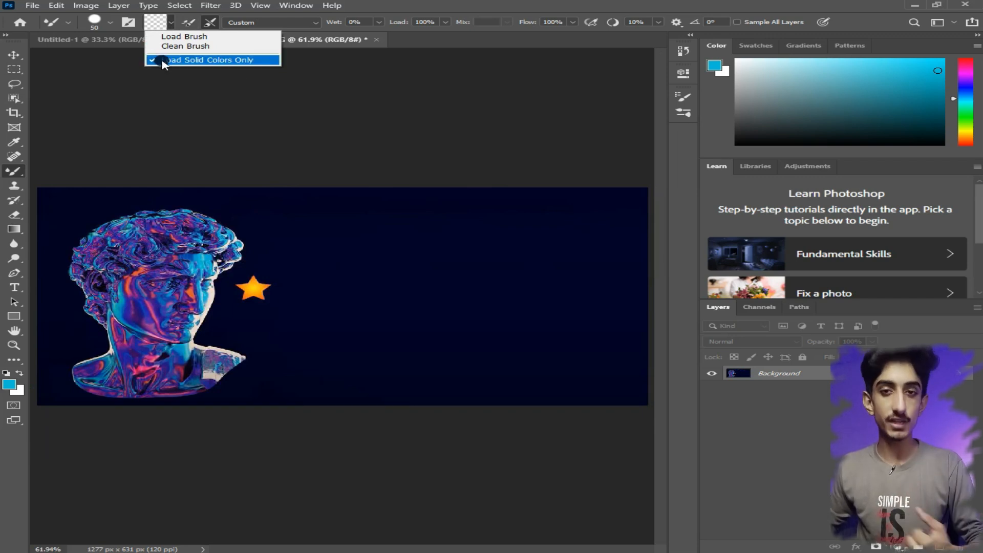
click(204, 245)
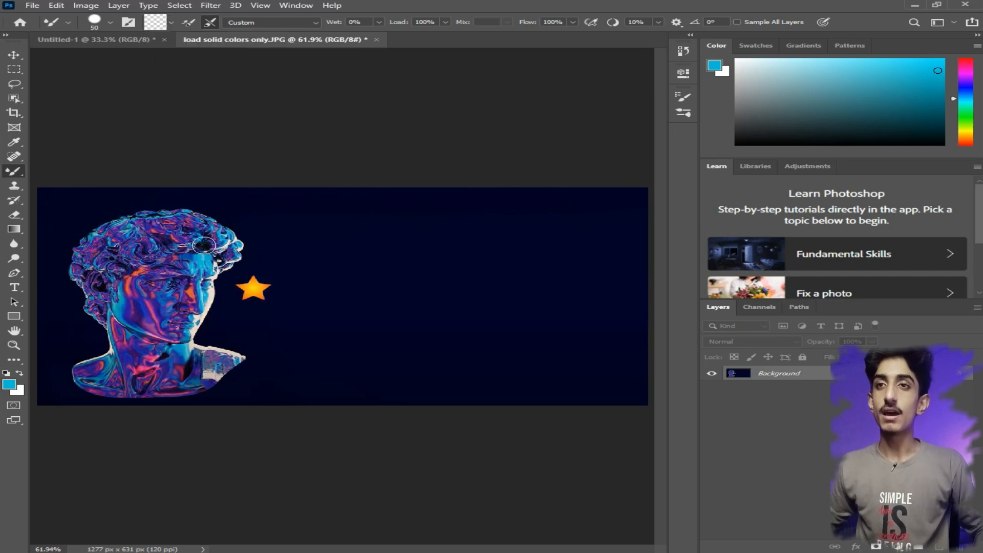
scroll(206, 224, up, 1)
scroll(210, 219, up, 2)
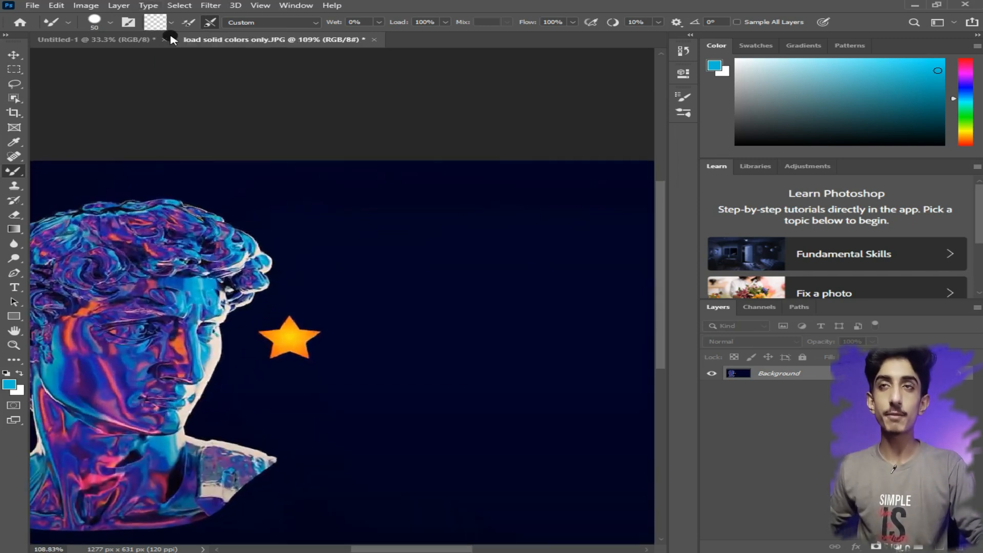
drag(341, 207, 288, 174)
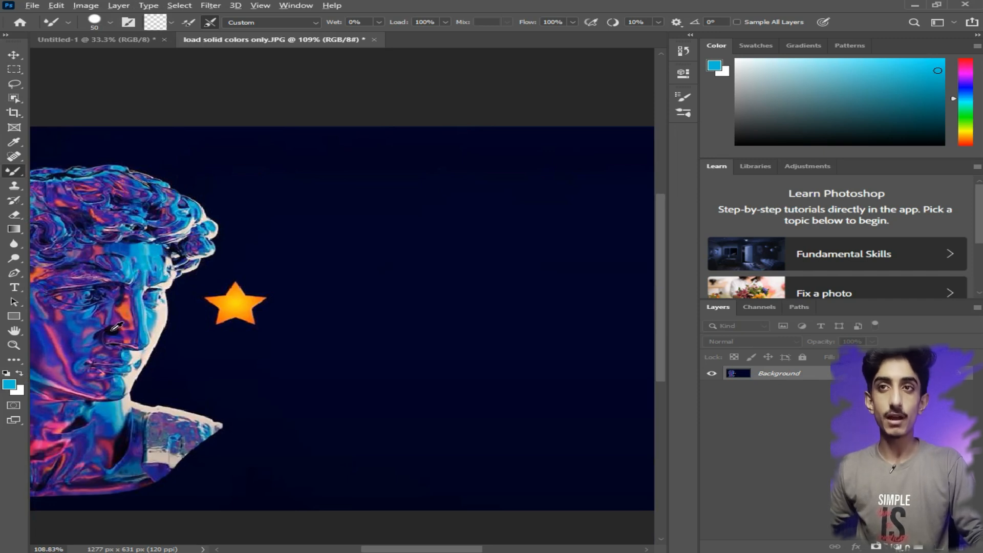
alt+click(126, 309)
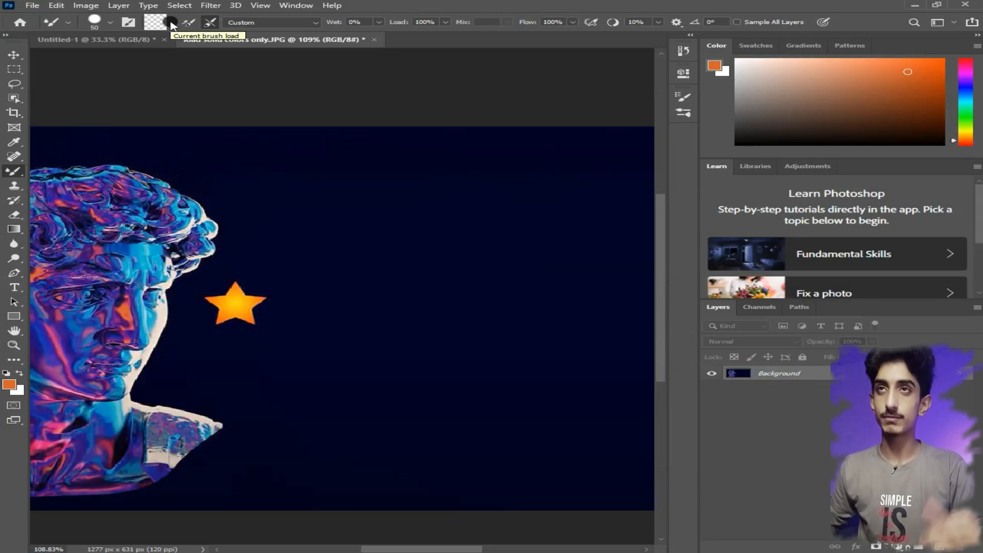
click(171, 23)
click(182, 38)
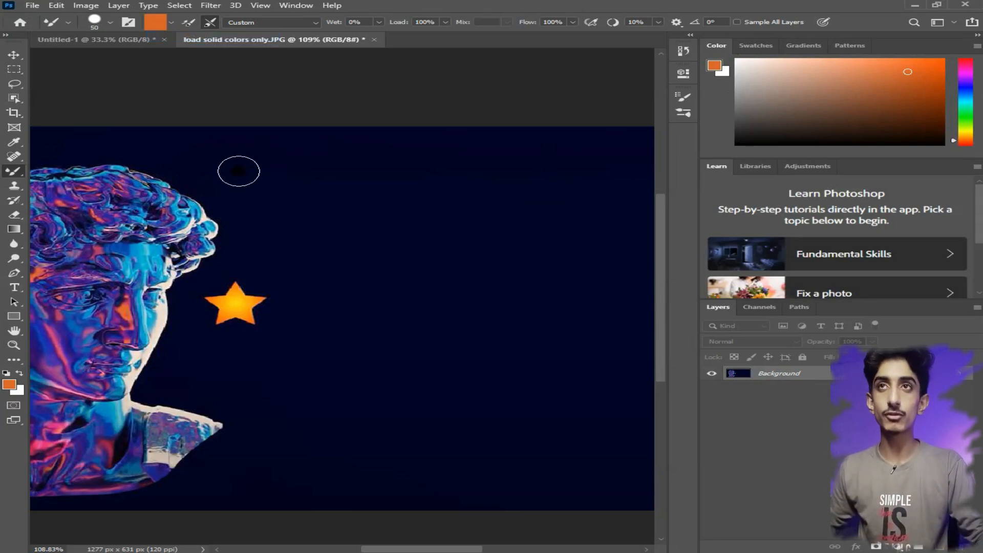
click(236, 165)
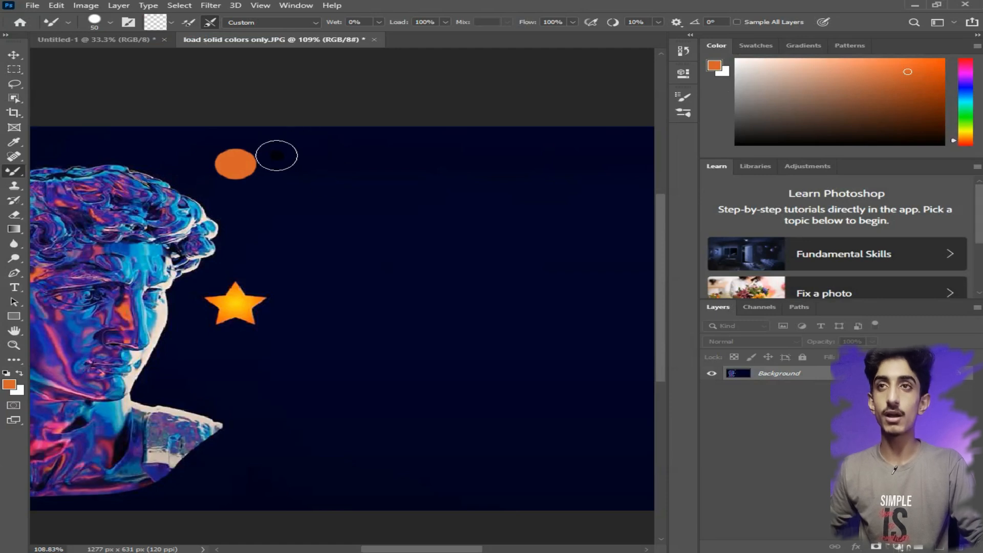
- Reload the brush with orange and paint a wavy horizontal stroke beside the orange dot
click(171, 23)
click(183, 37)
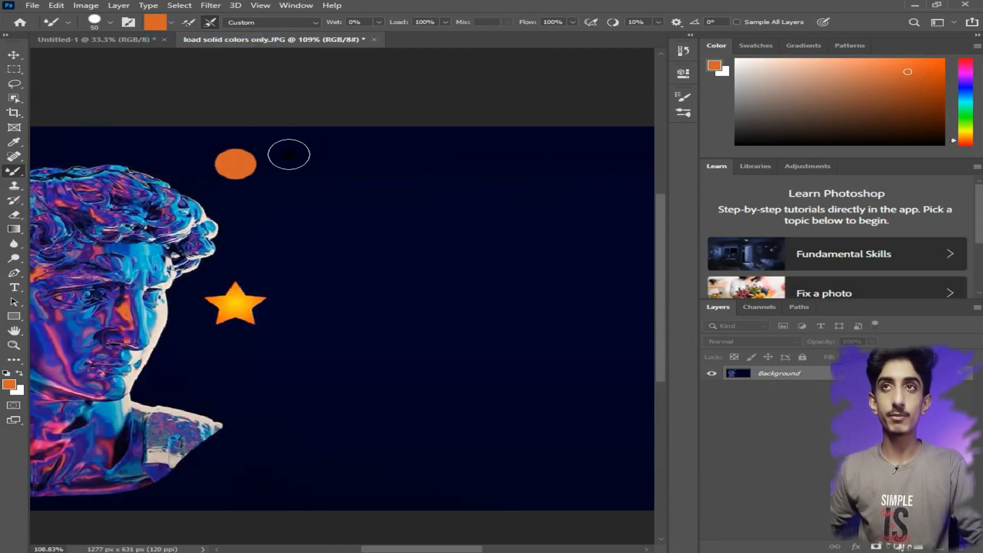
mouse_move(288, 154)
mouse_down()
mouse_move(390, 152)
mouse_move(441, 184)
mouse_move(517, 160)
mouse_move(589, 175)
mouse_up()
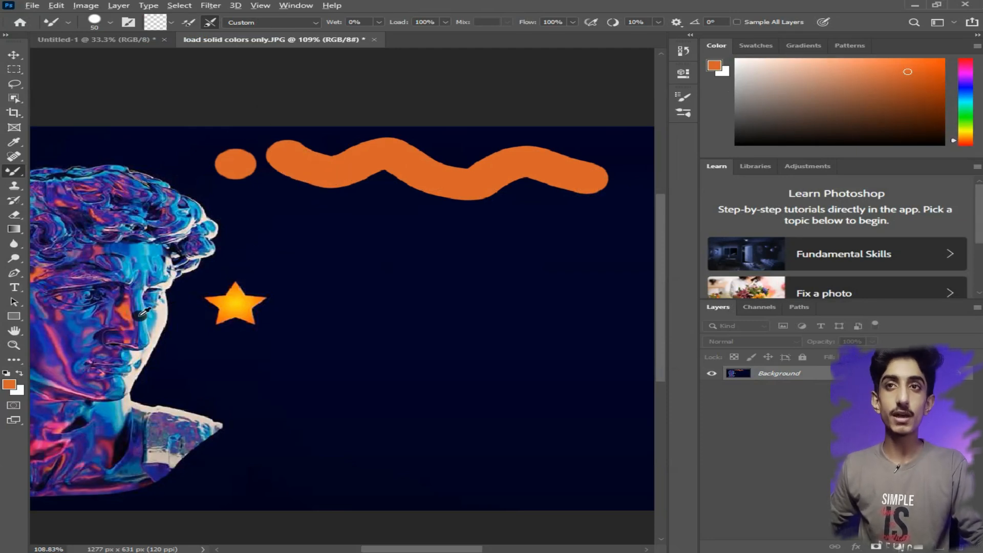
- Sample pink from the statue's face, load it into the brush and paint a dot just above the star
alt+click(53, 335)
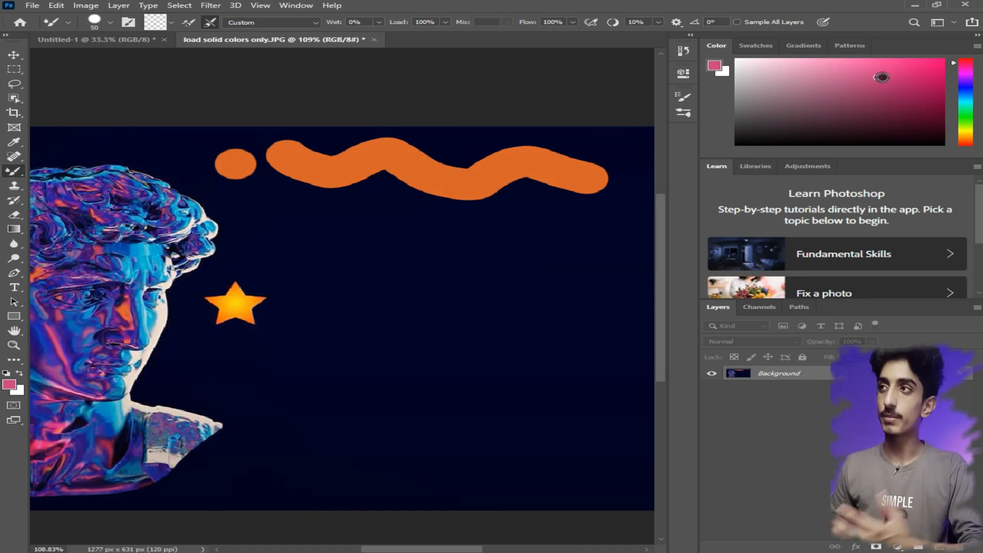
click(174, 24)
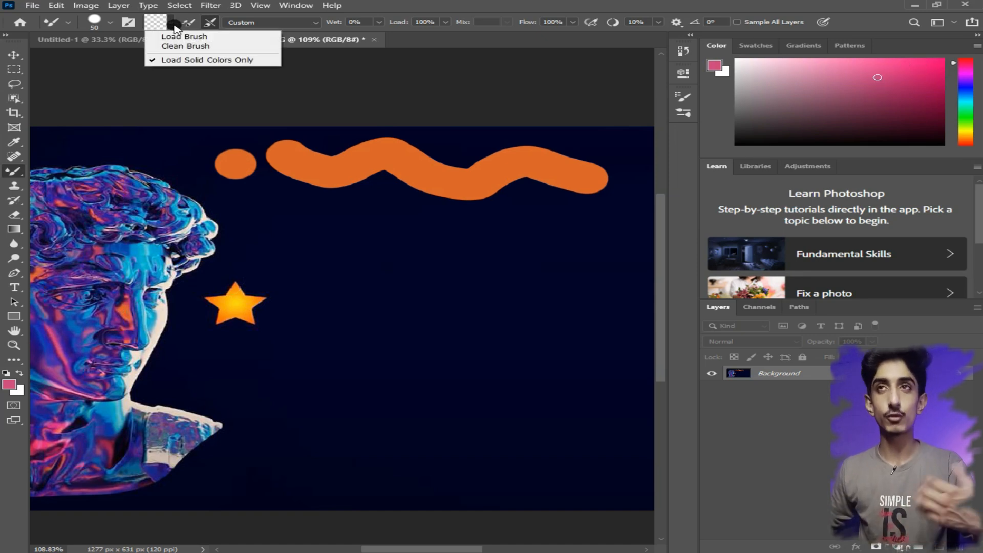
click(179, 36)
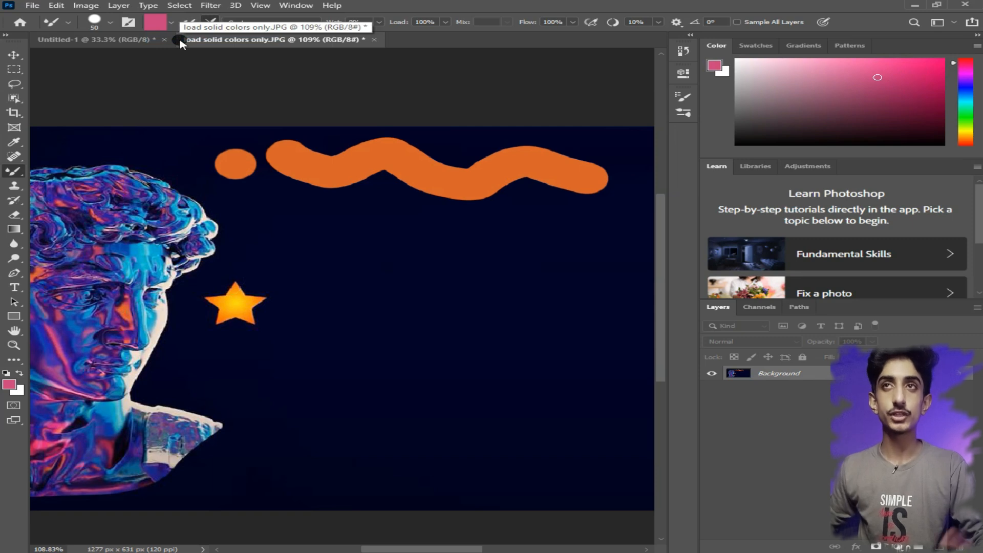
click(171, 23)
click(179, 36)
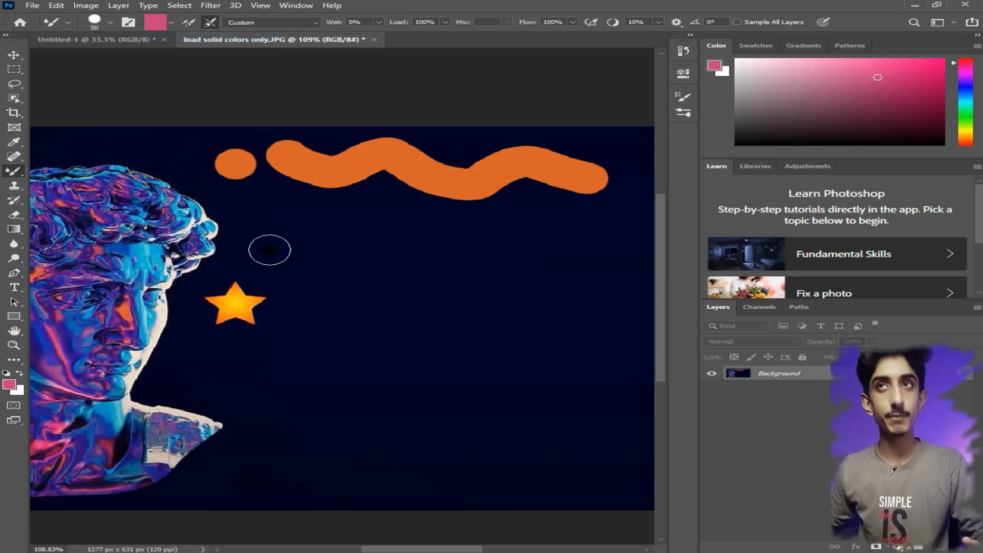
click(259, 248)
- Reload the brush with pink and paint a wavy horizontal stroke beside the pink dot
click(171, 22)
click(213, 60)
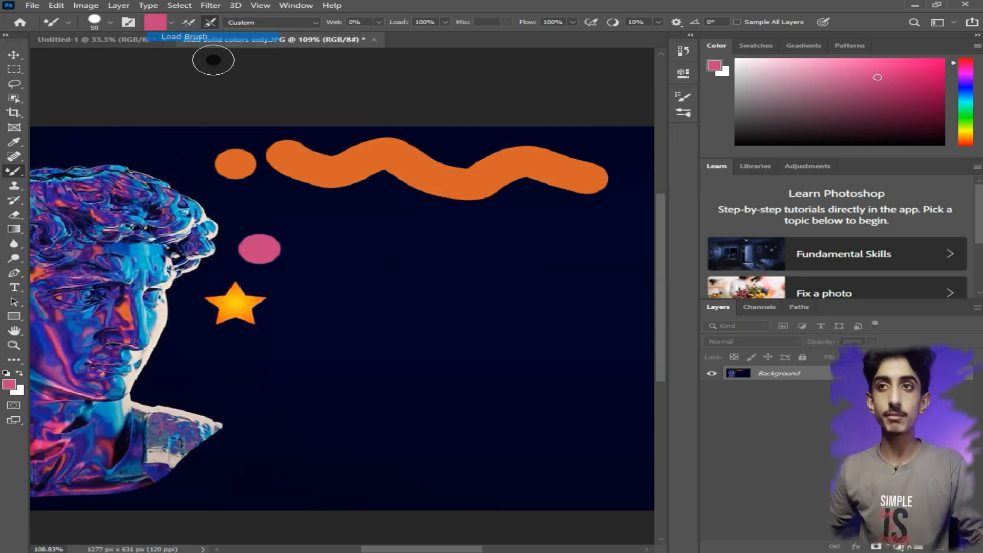
drag(326, 236, 579, 250)
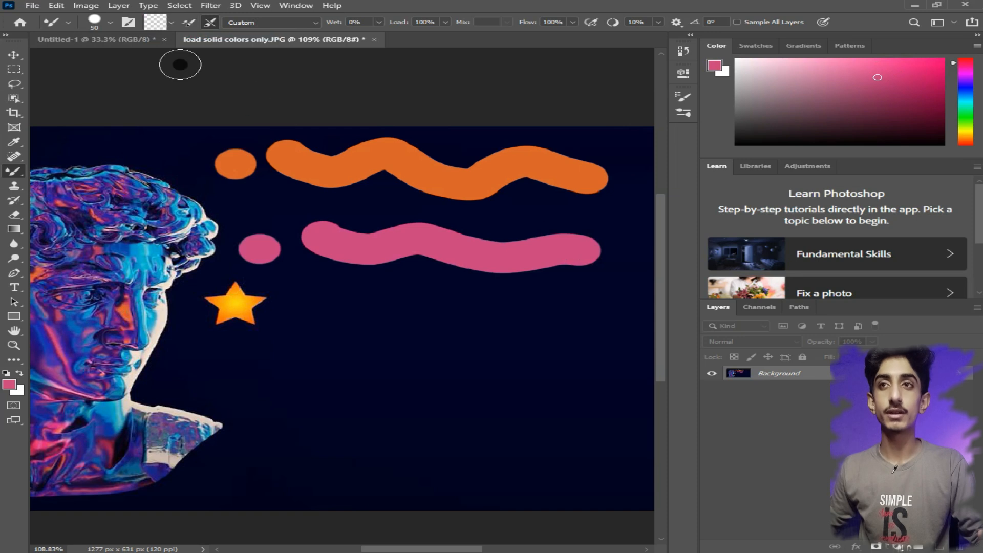
- Turn off the Load Solid Colors Only option for the mixer brush
click(171, 22)
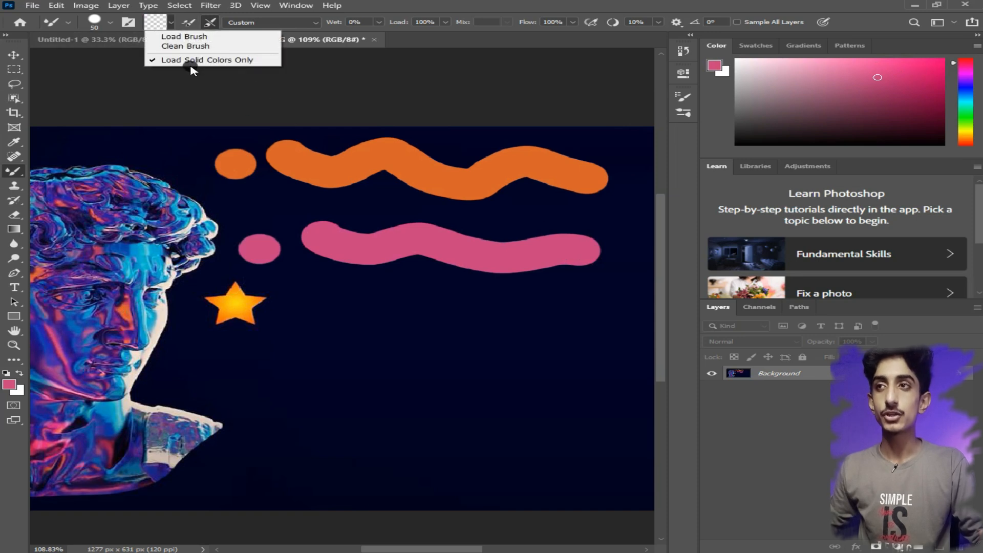
click(241, 60)
click(172, 23)
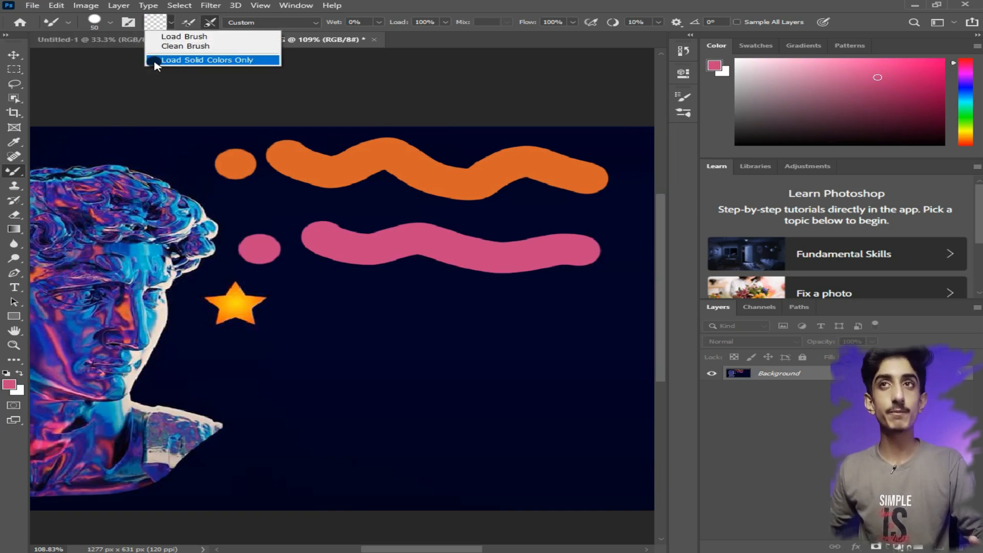
click(171, 22)
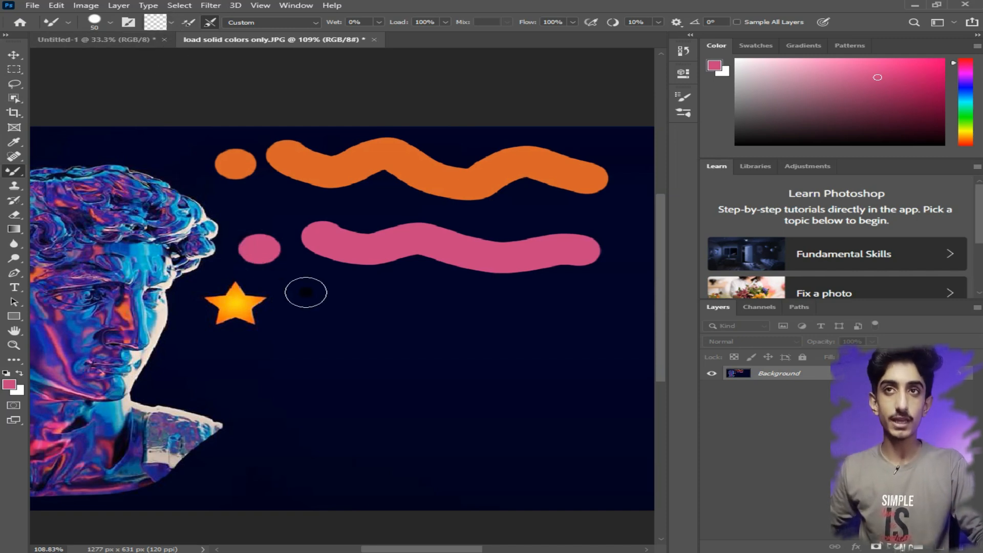
- Load the brush with a multicoloured sample of the statue and paint a textured dot below the star
click(174, 29)
click(177, 35)
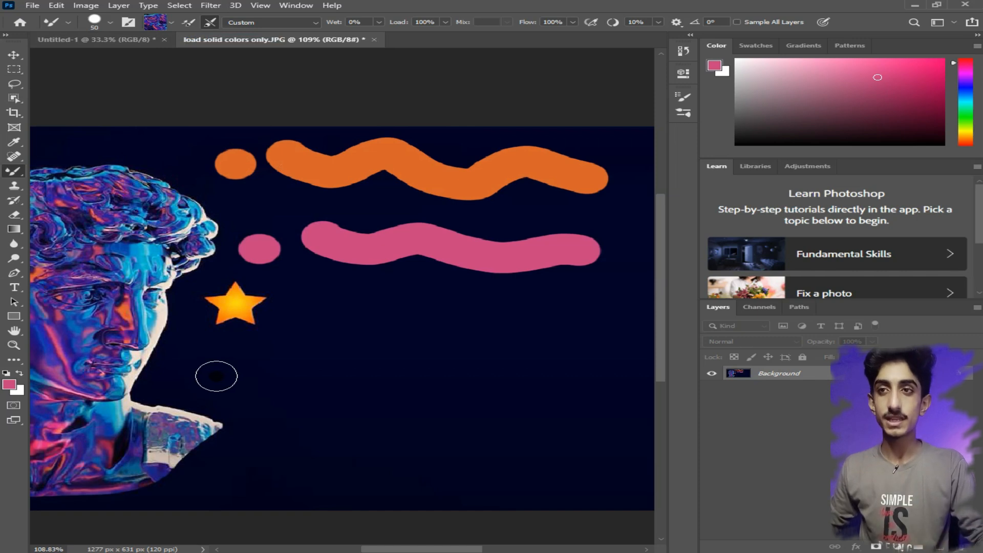
click(215, 364)
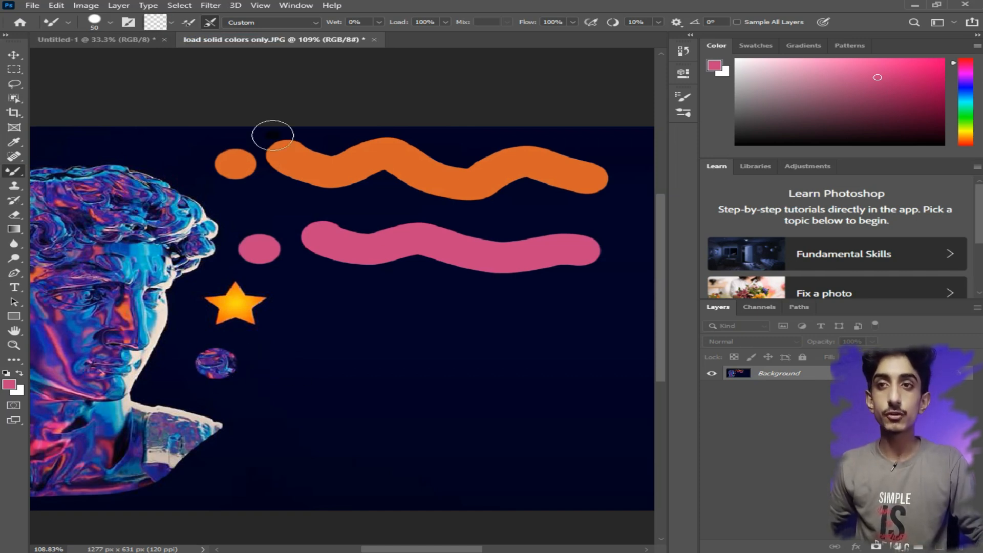
- Reload the brush with the statue texture and paint a wavy multicoloured stroke beside the textured dot
click(171, 23)
click(168, 32)
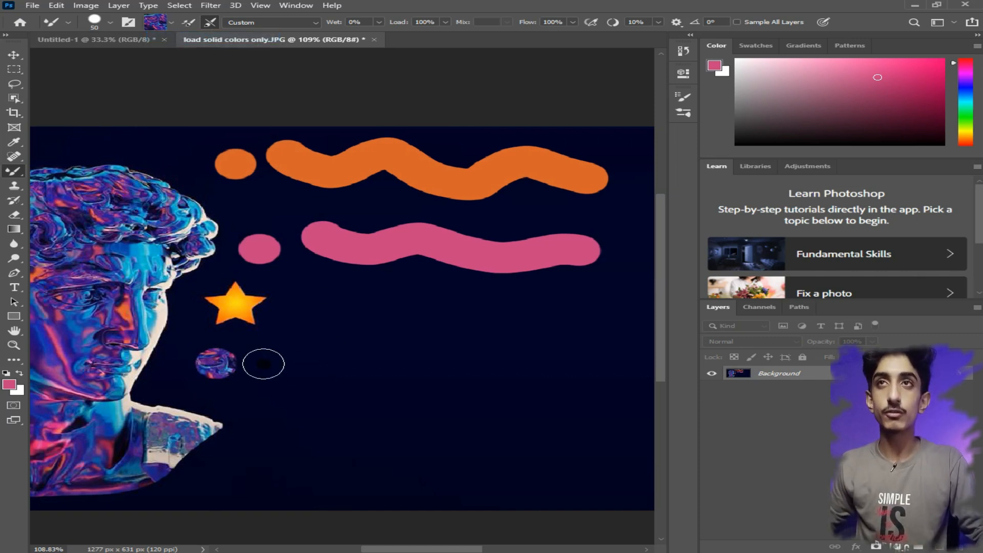
mouse_move(259, 360)
mouse_down()
mouse_move(359, 354)
mouse_move(474, 390)
mouse_move(569, 360)
mouse_move(620, 371)
mouse_up()
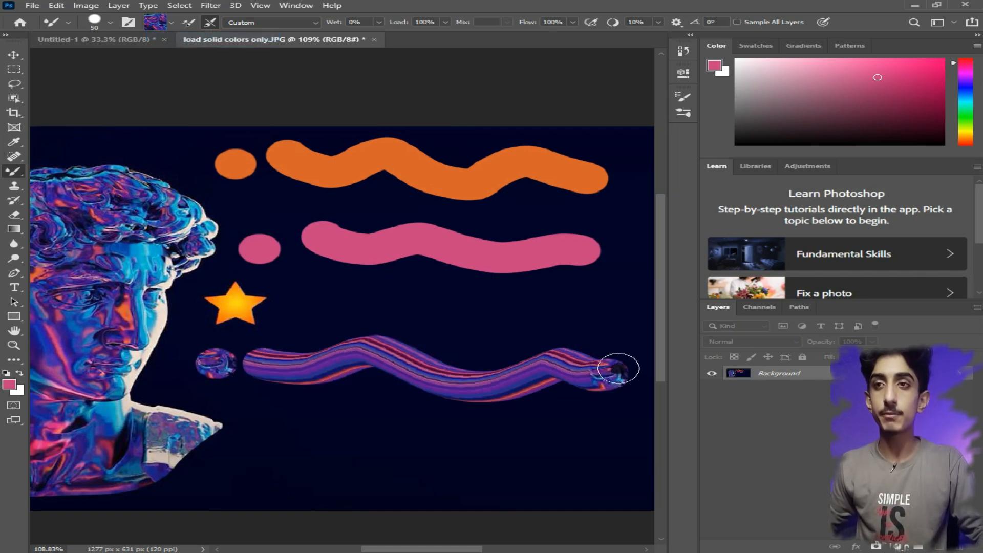
- Toggle the Load Solid Colors Only option on and back off
click(172, 23)
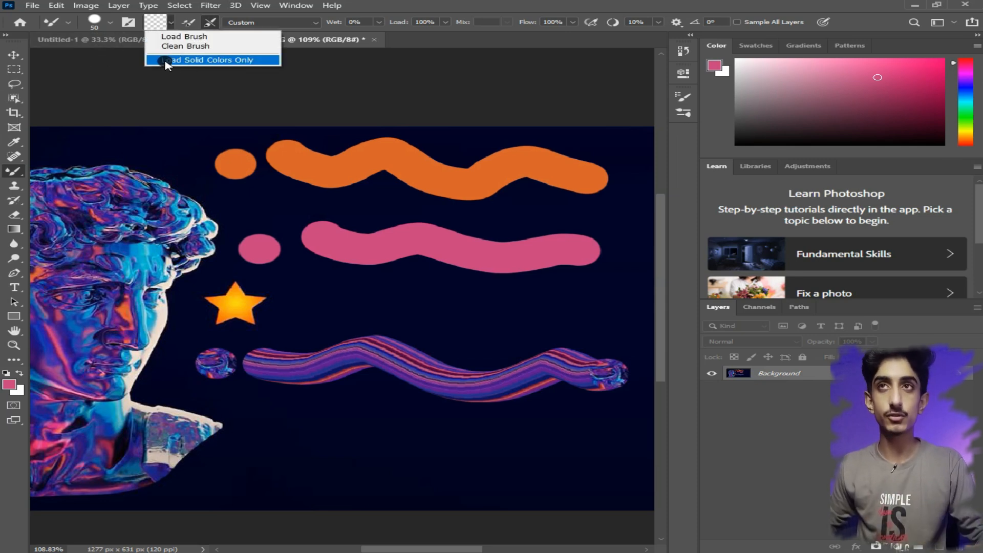
click(165, 60)
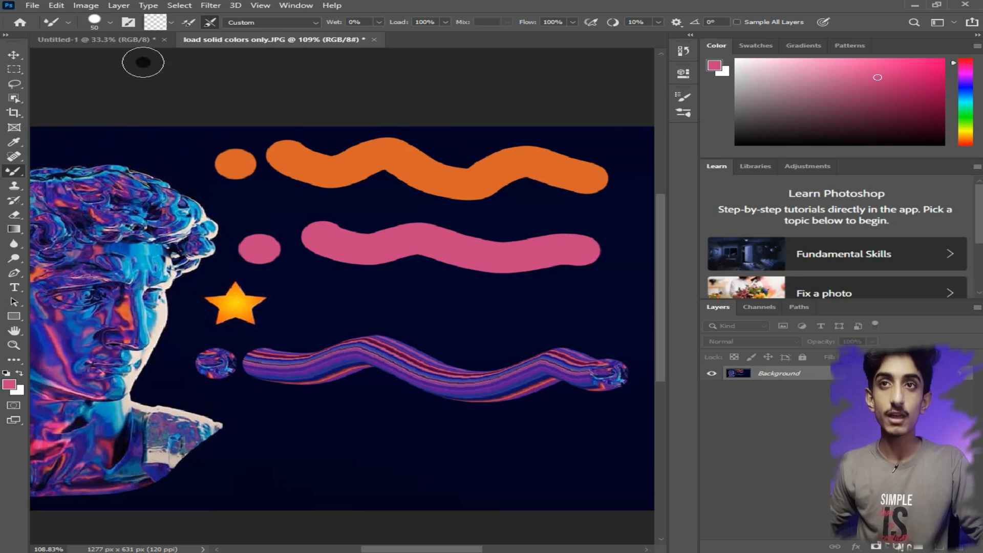
click(172, 23)
click(174, 61)
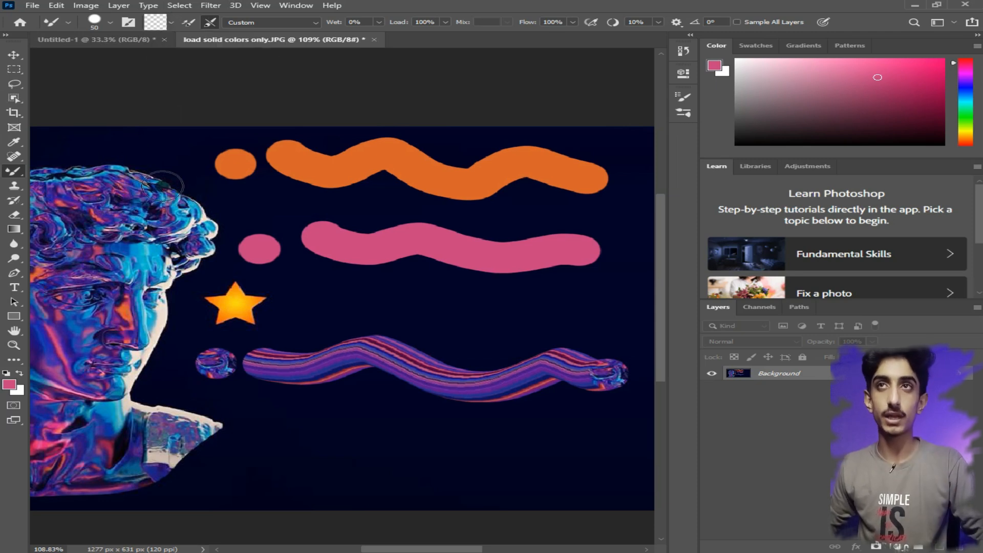
- Load the mixer brush with the statue texture, reloading between marks, and paint a dot and a wavy stroke below the existing multicoloured stroke
click(172, 23)
click(180, 36)
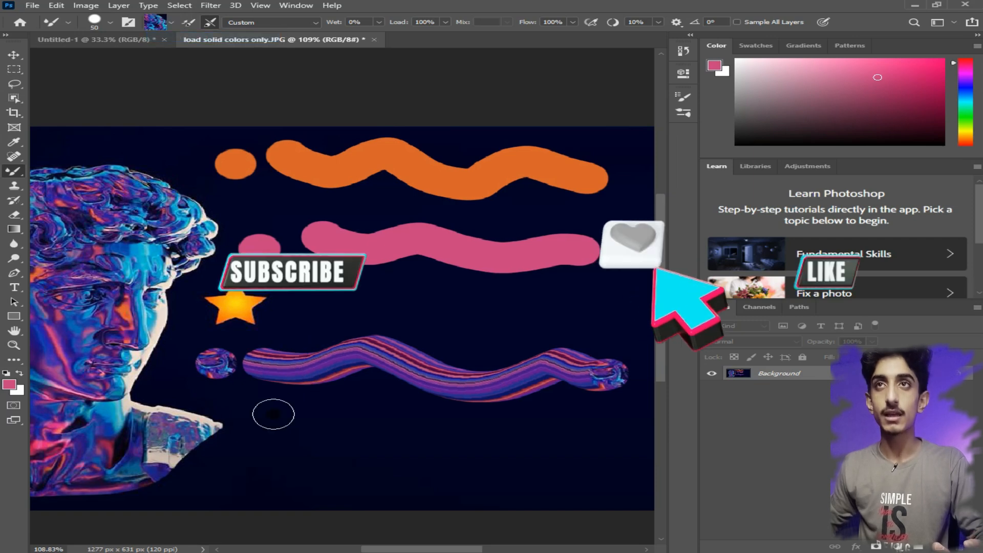
click(232, 463)
click(172, 23)
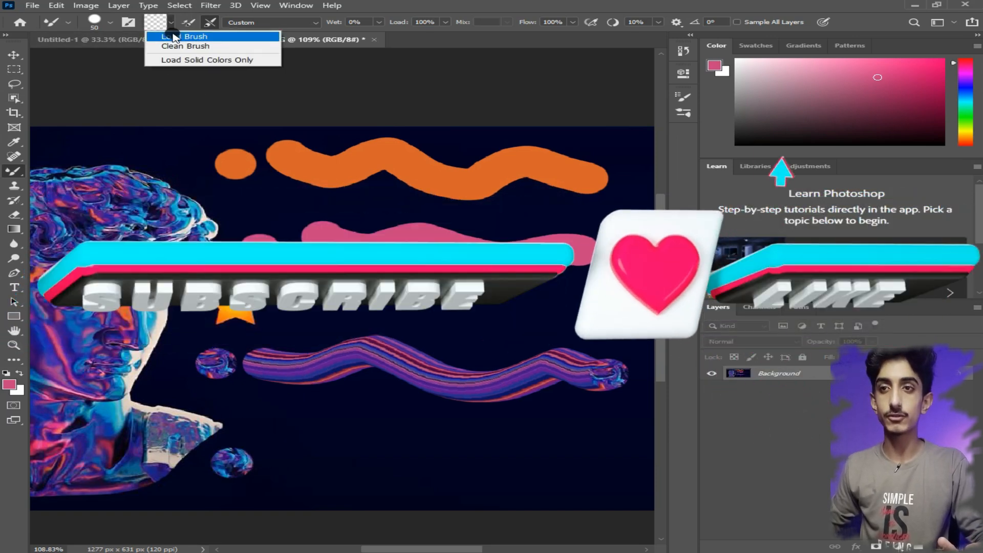
click(180, 36)
click(310, 456)
mouse_move(307, 455)
mouse_down()
mouse_move(410, 443)
mouse_move(573, 469)
mouse_move(650, 441)
mouse_up()
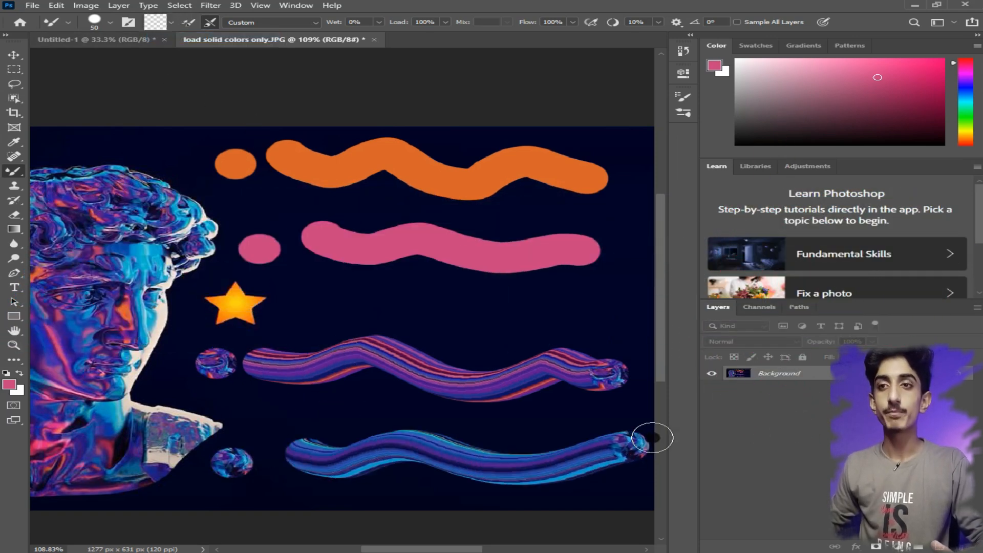
- Undo all the painted dots and strokes, back to the image with only the statue and the orange star
key(ctrl+z)
key(ctrl+z)
key(ctrl+z)
key(ctrl+z)
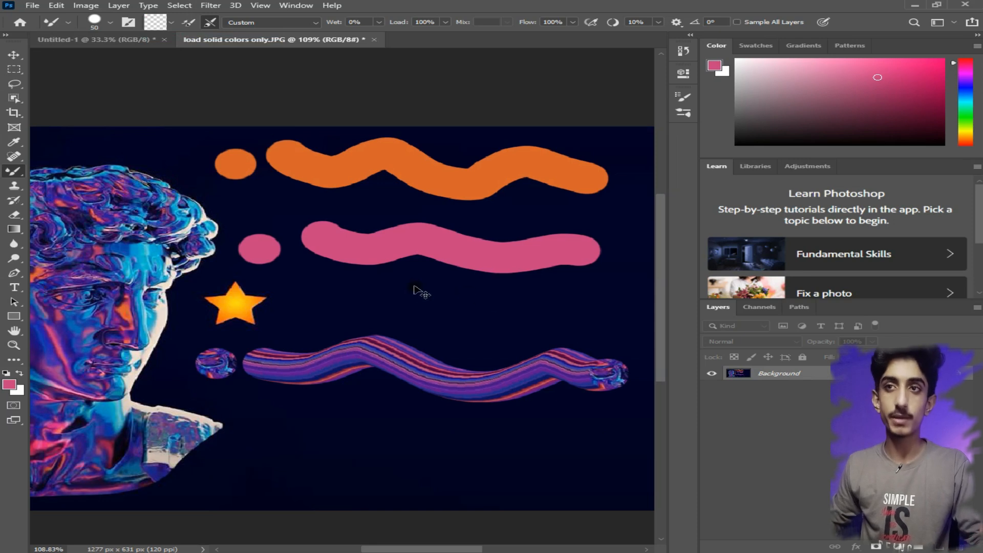
key(ctrl+z)
key(ctrl+z)
key(ctrl+z)
key(ctrl+z)
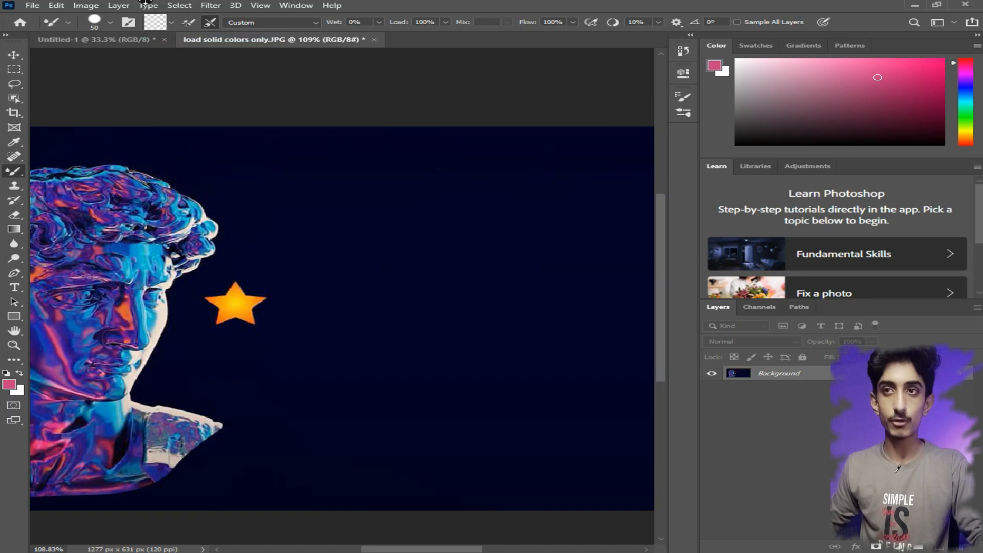
- Load the mixer brush with the orange star and paint a dot and a wavy stroke along the upper part of the image
click(171, 22)
click(182, 36)
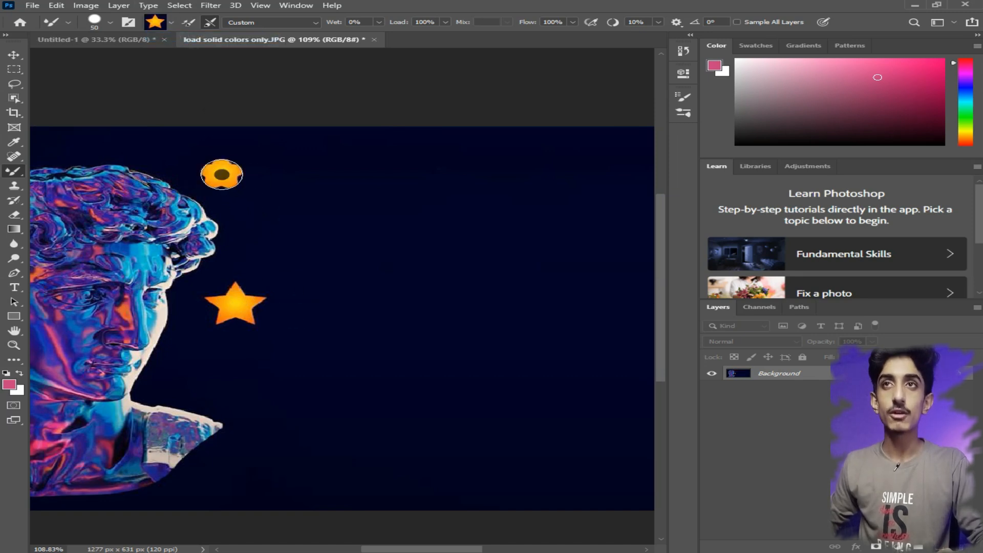
click(222, 175)
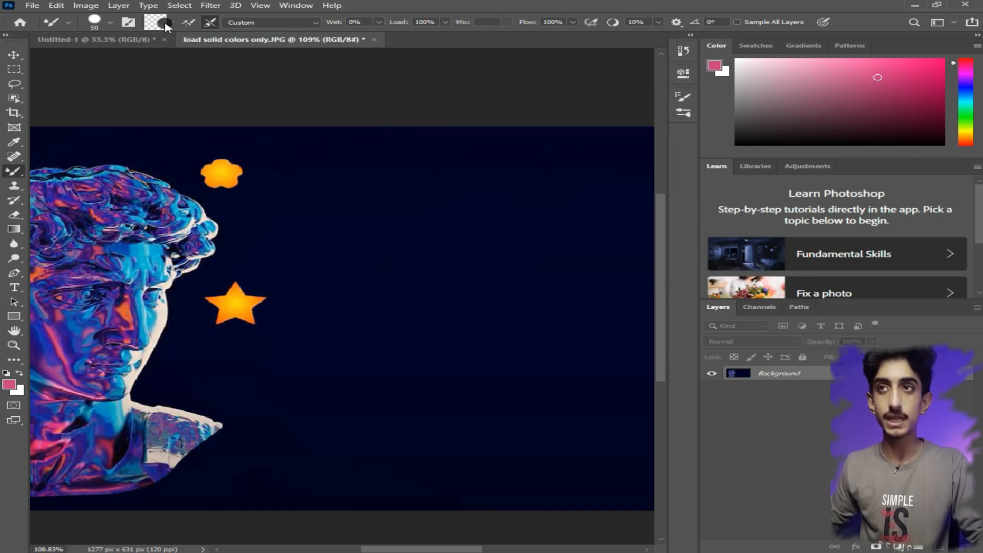
mouse_move(262, 180)
mouse_down()
mouse_move(468, 208)
mouse_move(609, 183)
mouse_up()
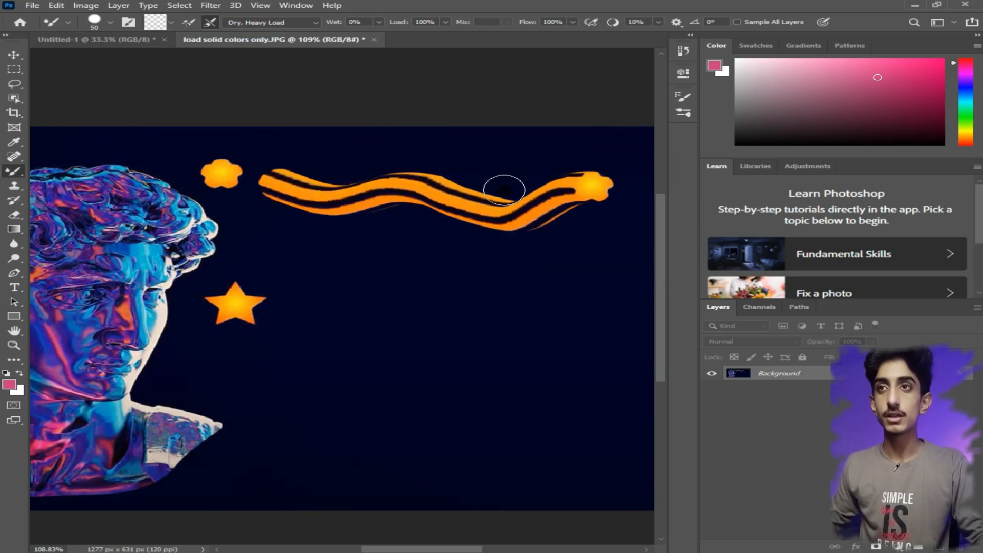
drag(504, 190, 514, 222)
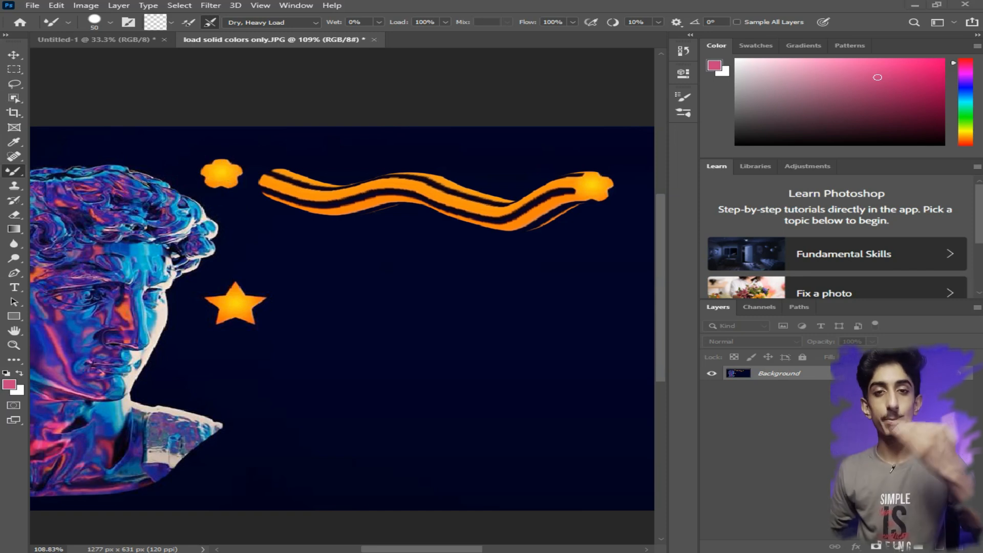
- Shrink and place the gold star image below the orange star, and briefly hide the Background layer to check its transparency
drag(247, 253, 248, 254)
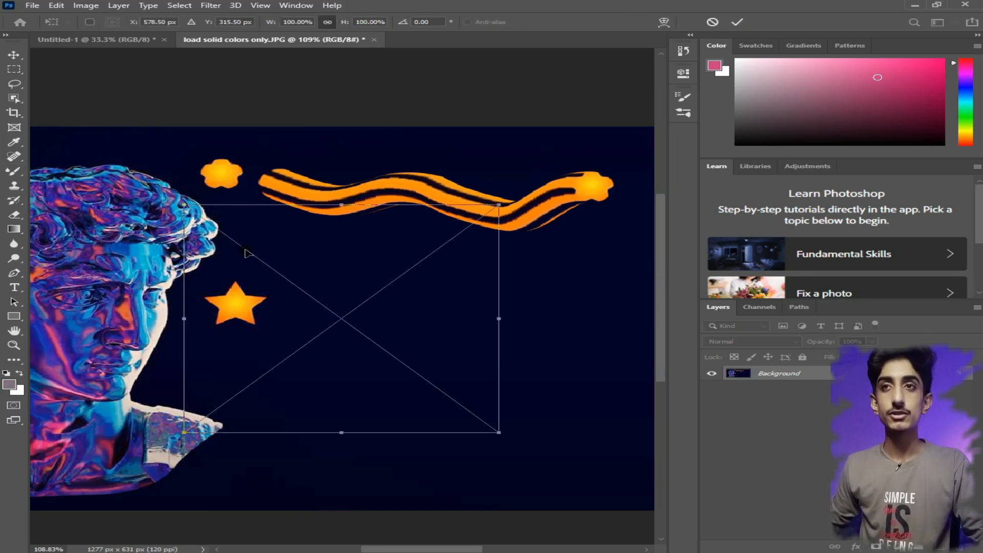
drag(502, 205, 265, 373)
drag(231, 402, 242, 373)
key(Return)
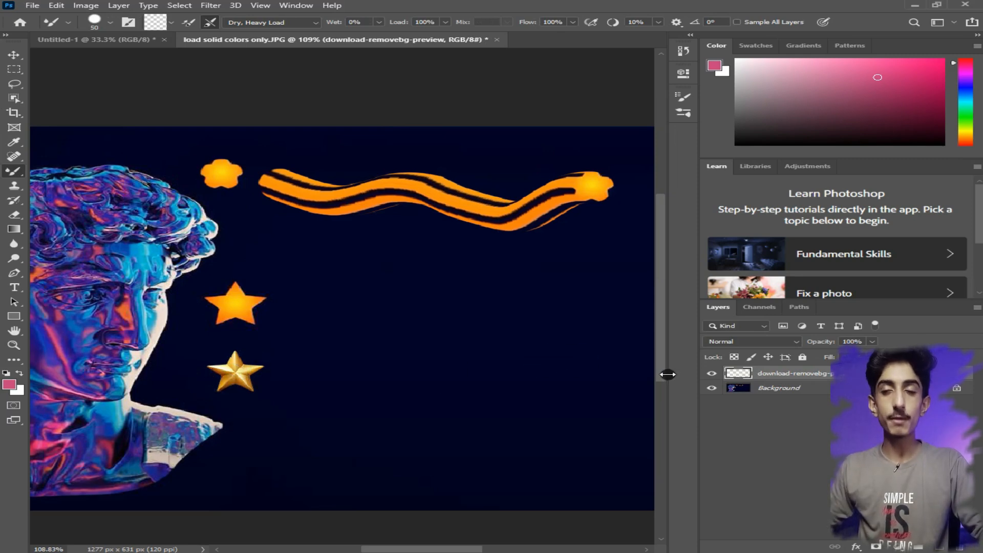
click(712, 391)
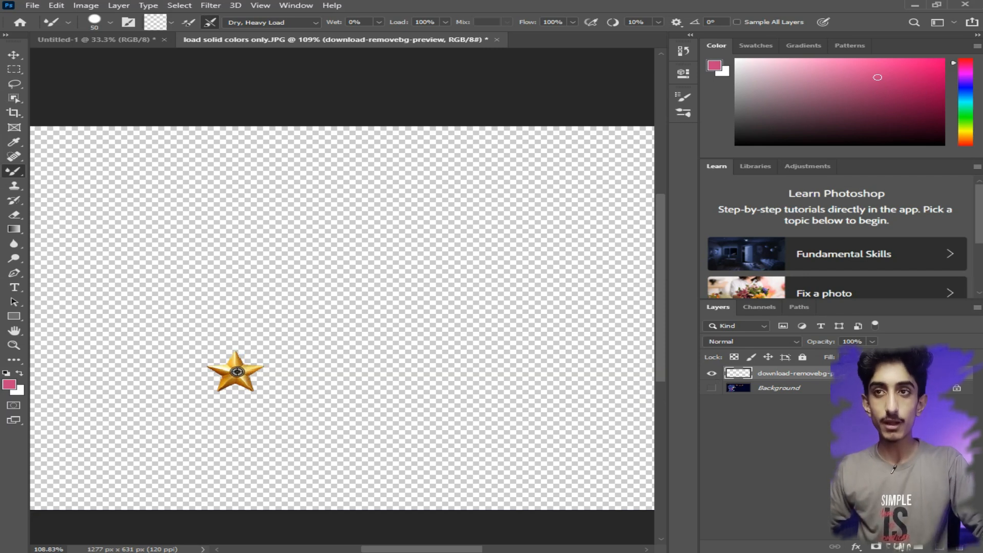
click(712, 392)
- Load the mixer brush with the gold star and paint one dab to the right of the orange star
click(158, 22)
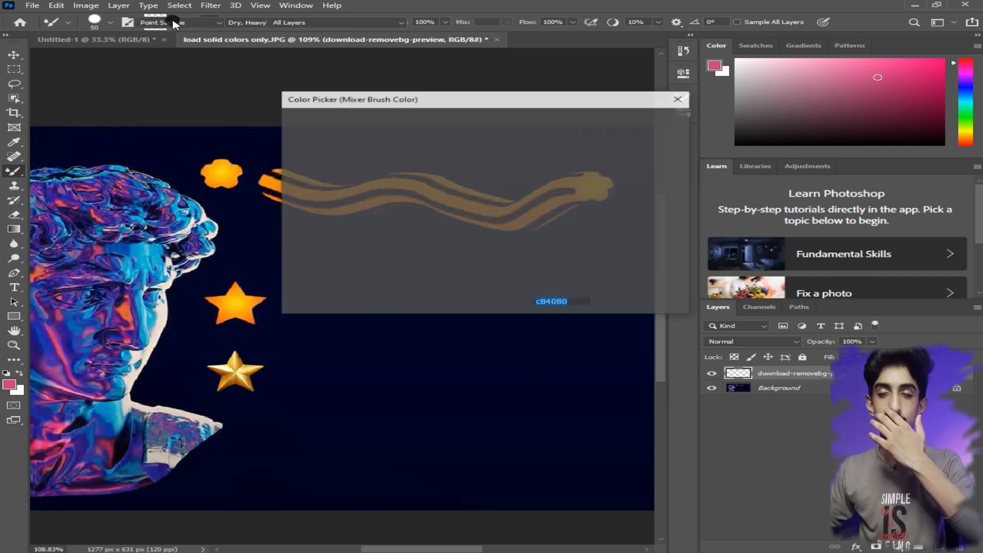
click(640, 137)
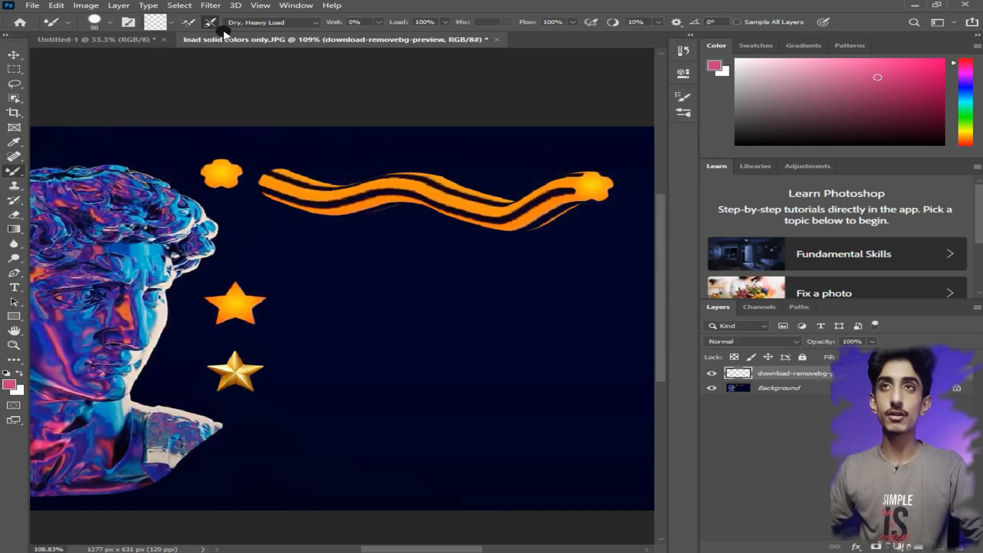
click(169, 26)
click(169, 30)
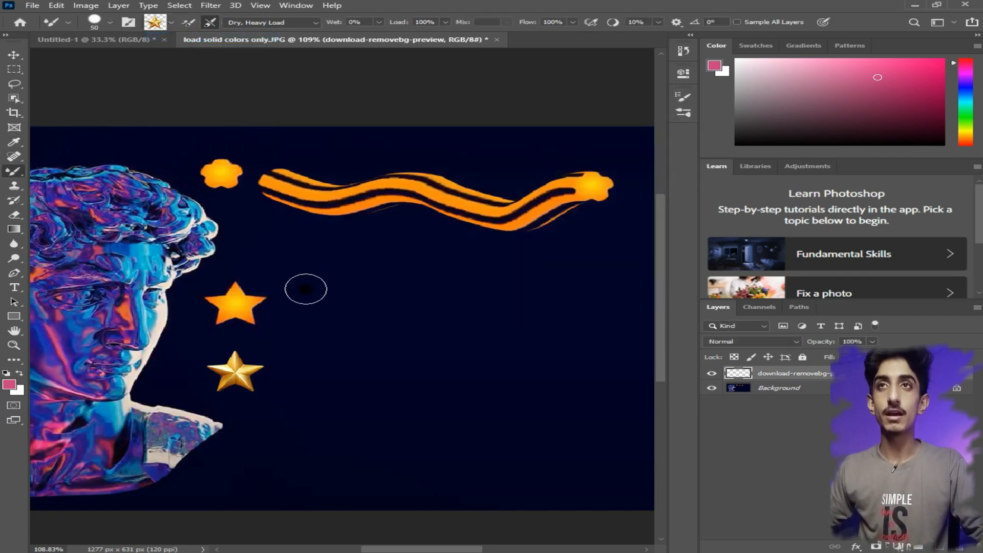
click(306, 288)
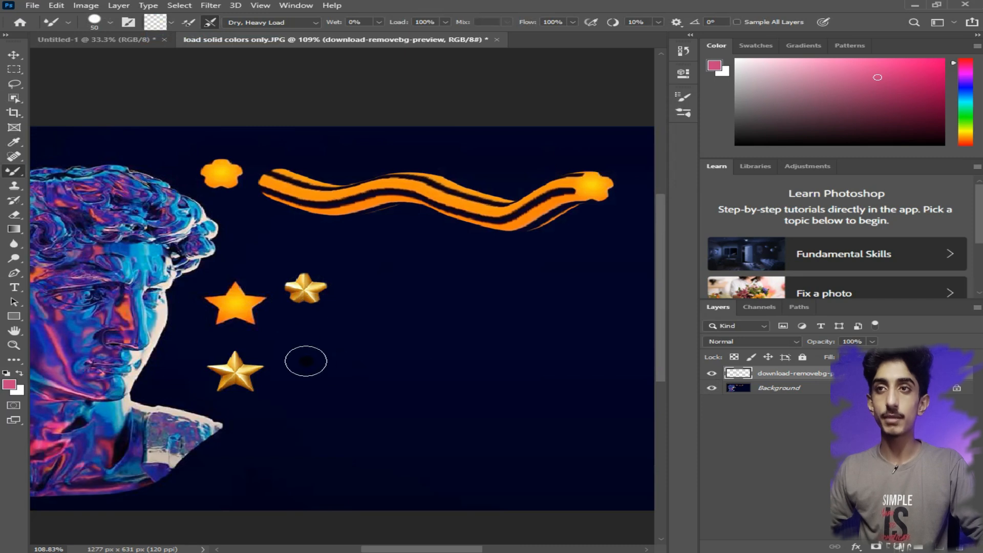
- Reload the gold star texture and paint two wavy golden strokes, one beside the gold star and one below it
click(172, 23)
click(179, 33)
mouse_move(297, 353)
mouse_down()
mouse_move(541, 335)
mouse_move(612, 270)
mouse_up()
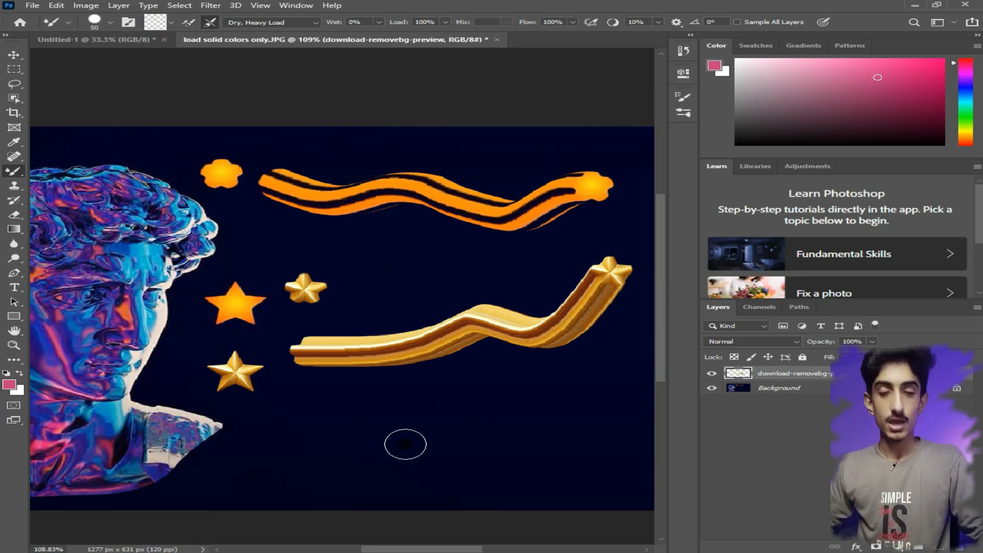
click(171, 23)
drag(246, 448, 662, 439)
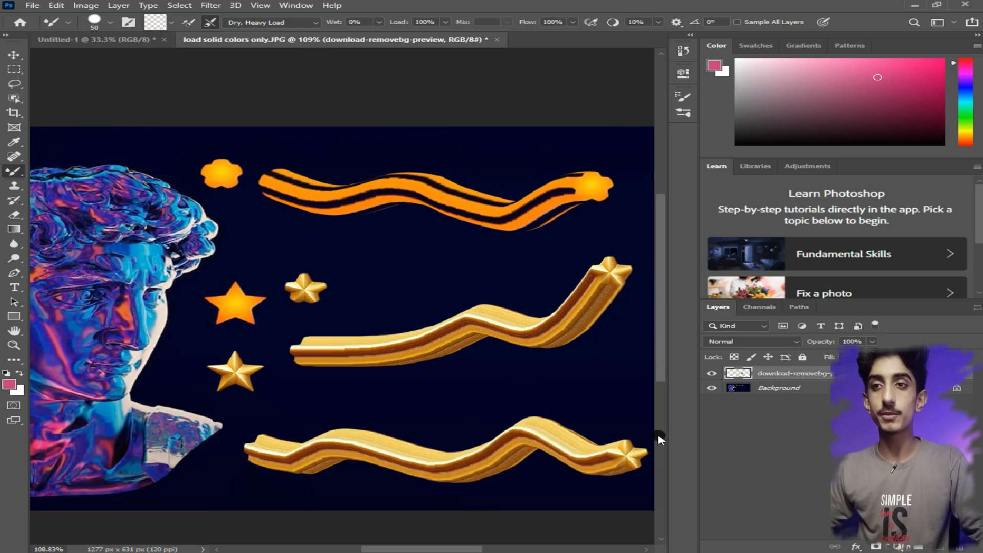
- Switch to the blank Untitled-1 document and choose the Mixer Brush Tool
click(171, 23)
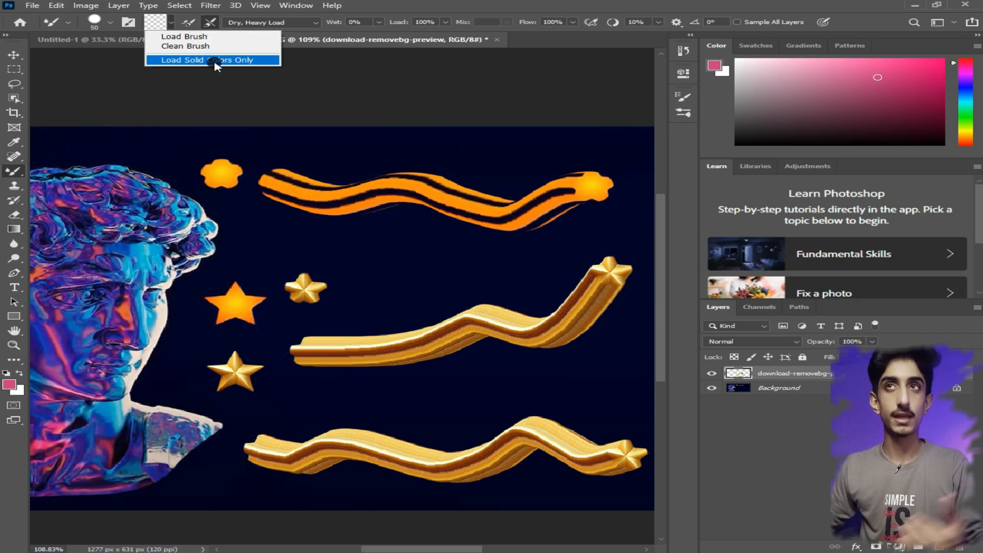
click(169, 26)
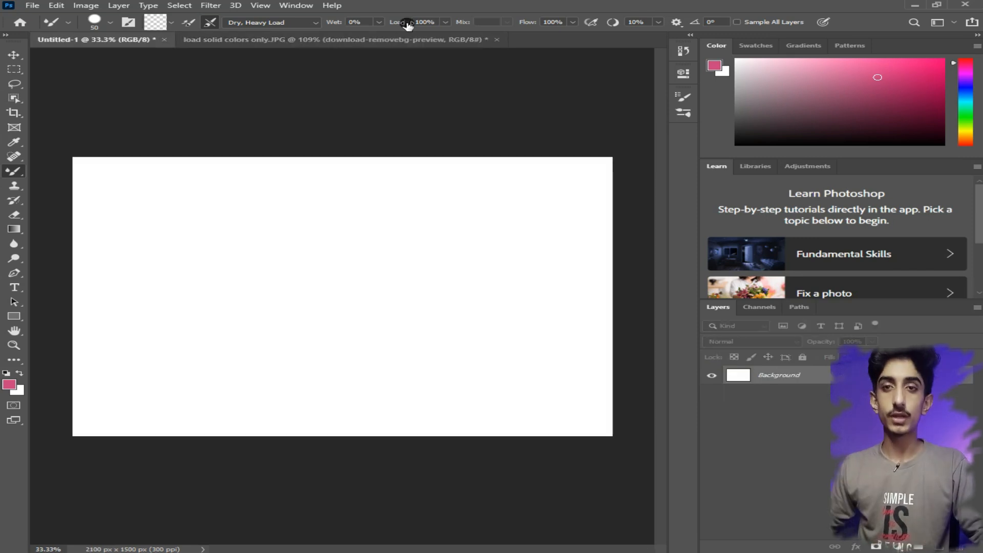
right_click(14, 171)
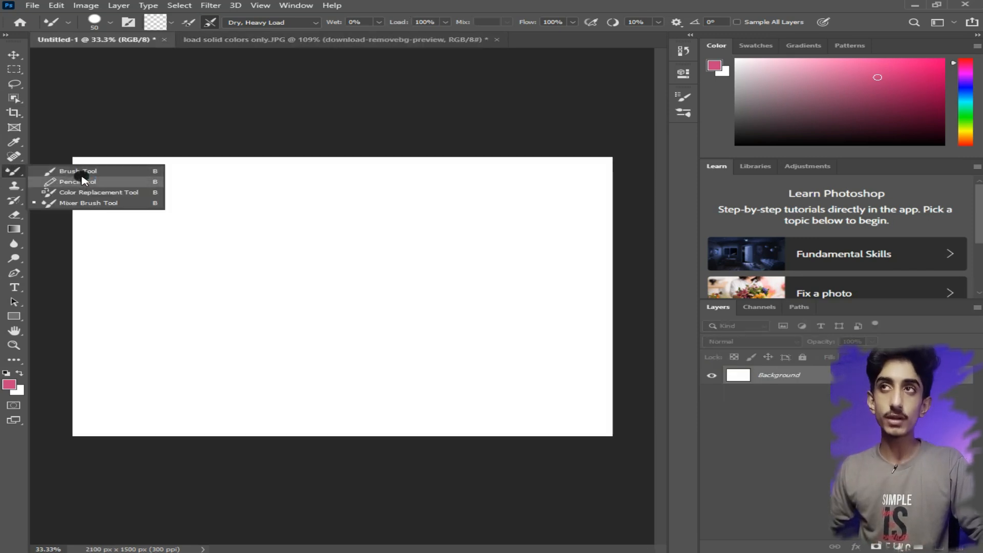
click(72, 204)
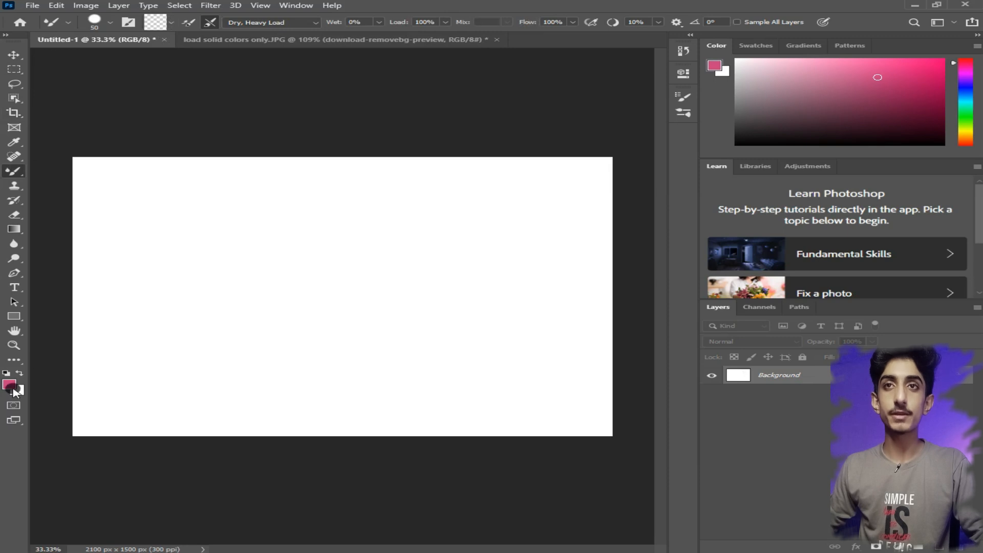
- Set the foreground color to red, hex fe0000
click(19, 374)
click(20, 376)
click(15, 380)
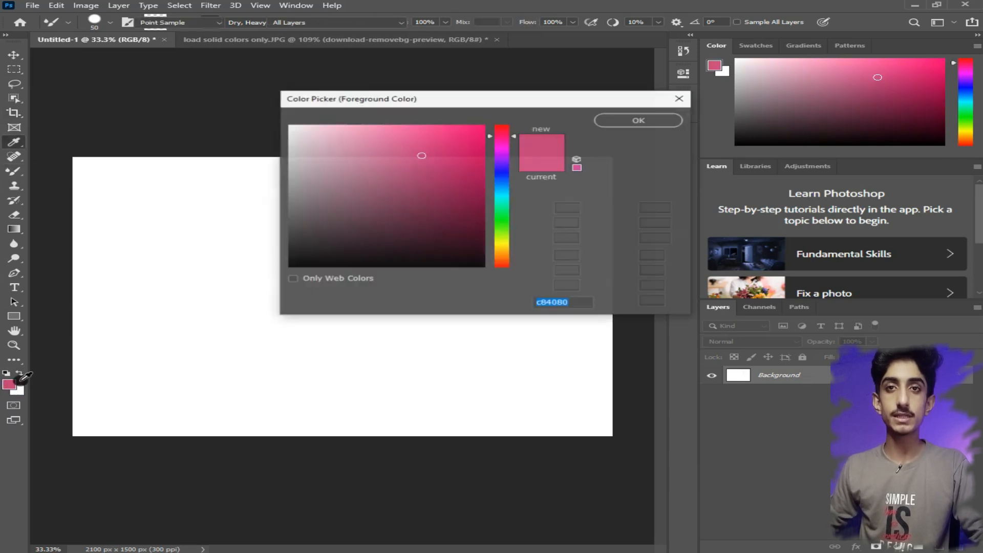
drag(501, 250, 504, 275)
click(484, 125)
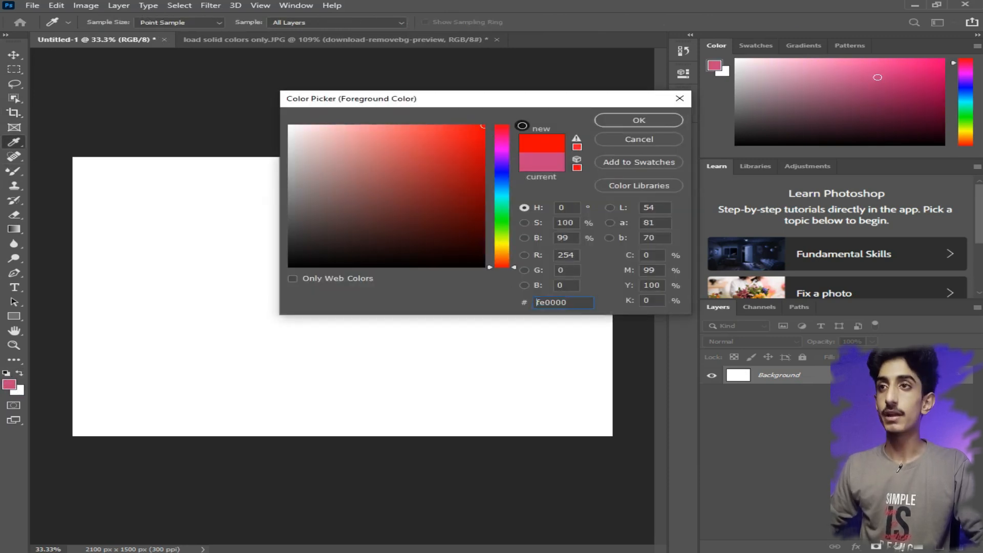
click(624, 120)
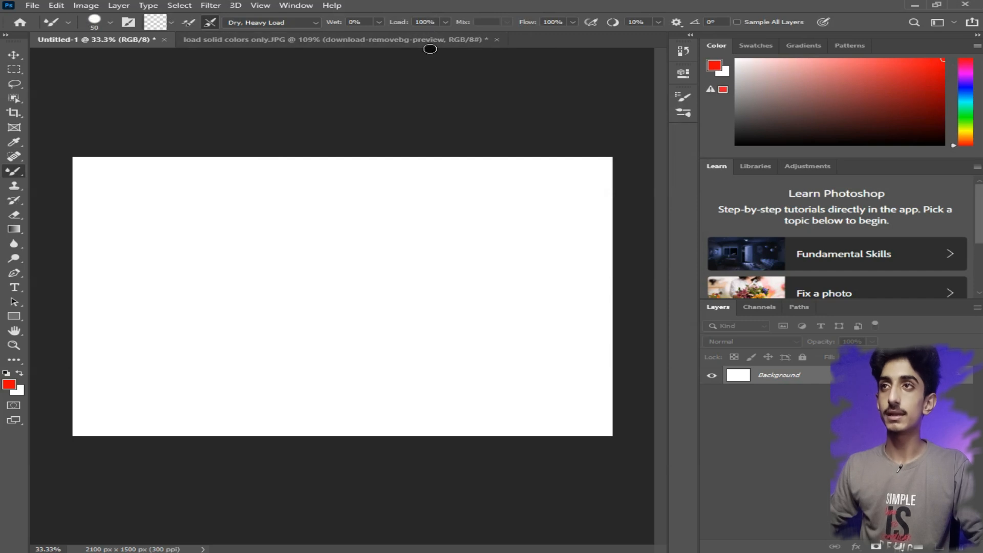
- Set the mixer brush's Load to 16% and enlarge the brush to size 80
click(445, 22)
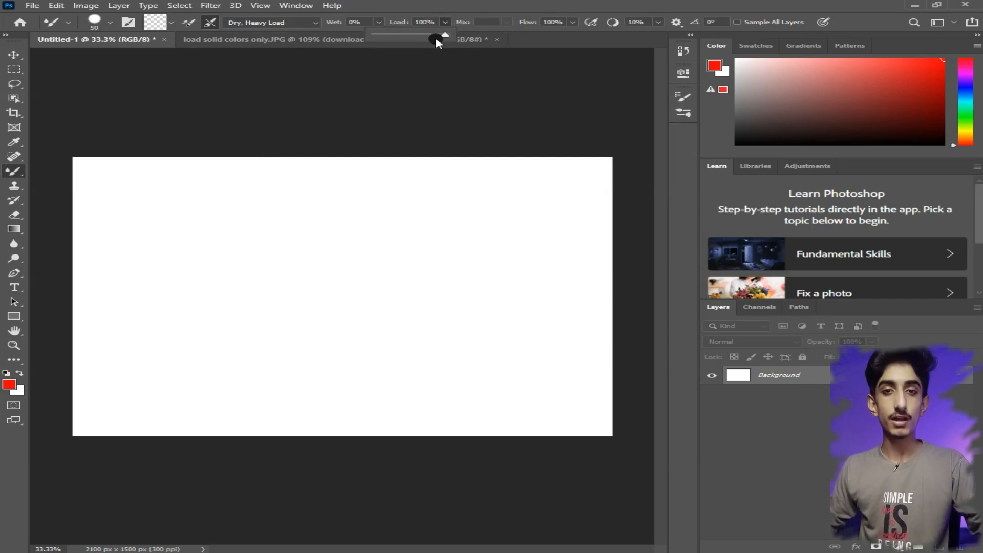
drag(446, 34, 387, 41)
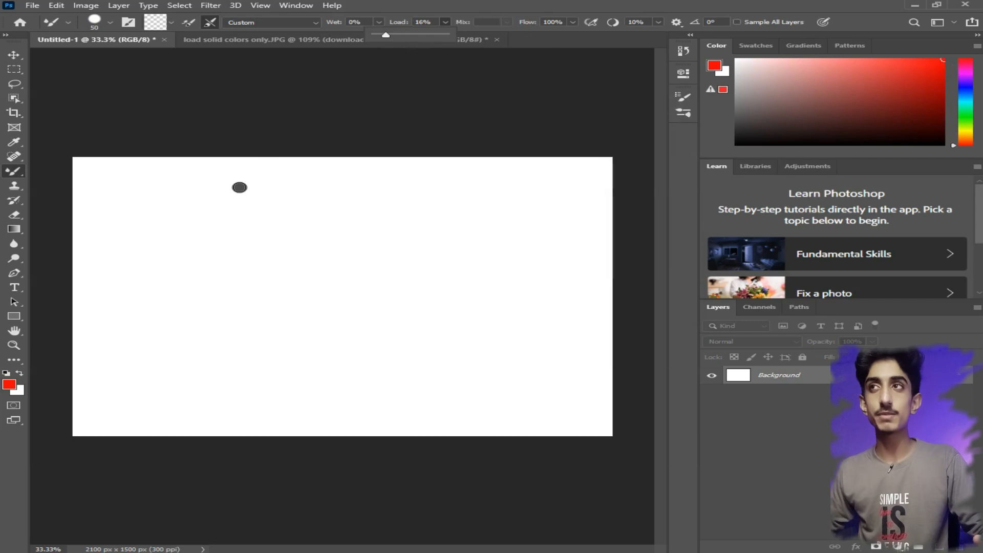
key(bracketright)
key(bracketright)
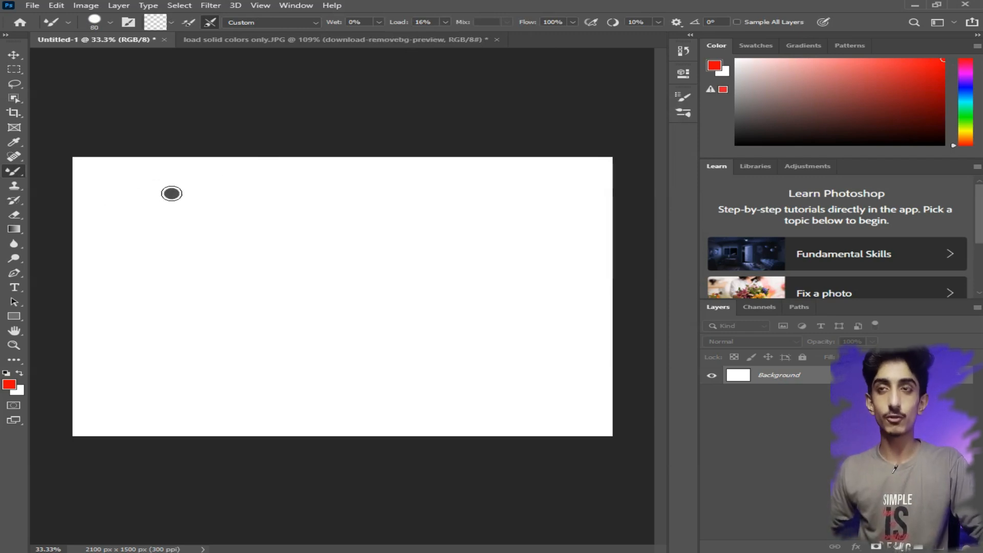
- Load the mixer brush with red and paint a horizontal stroke near the canvas's upper-left corner
click(171, 22)
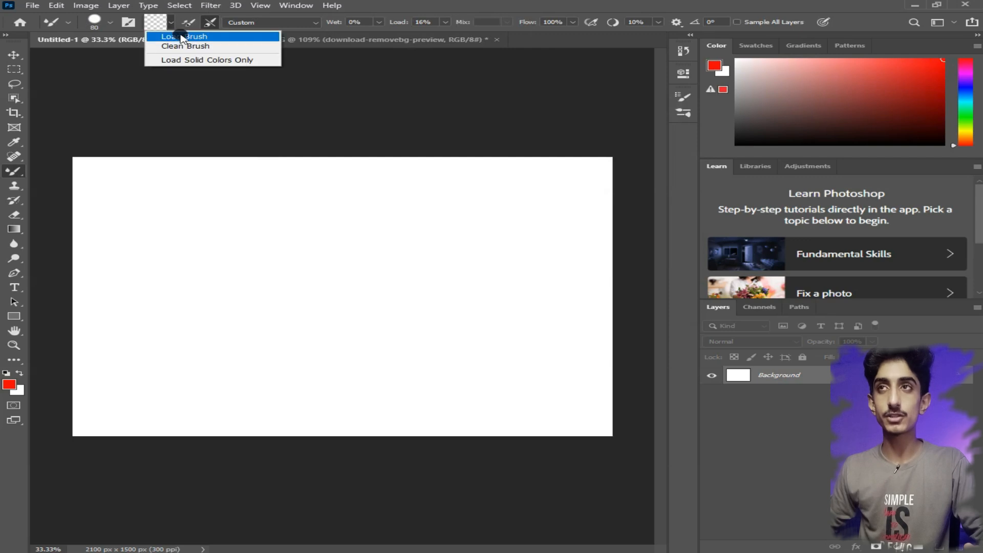
click(184, 38)
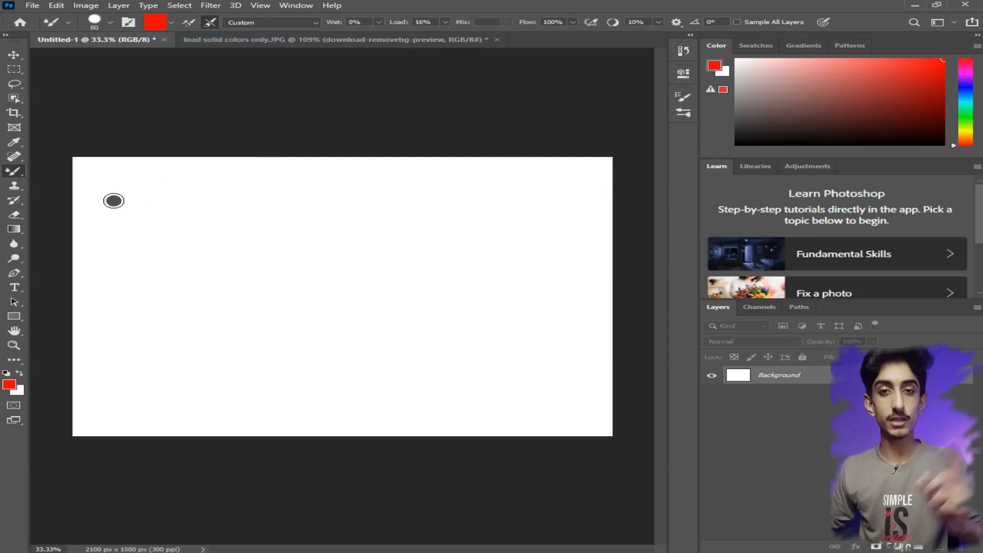
drag(114, 202, 320, 195)
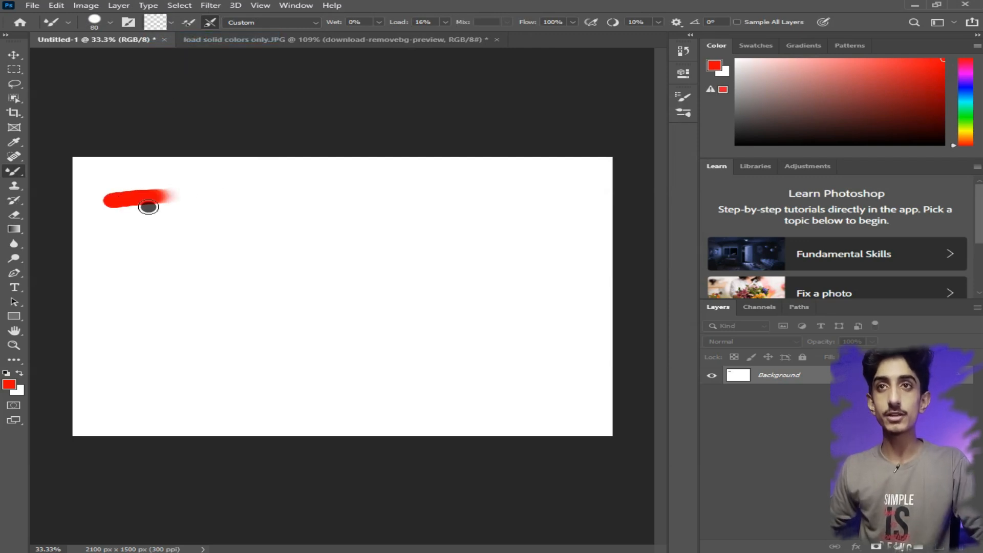
- Set the mixer brush's Load to 51% and reload the brush with red
click(443, 23)
drag(443, 35, 457, 40)
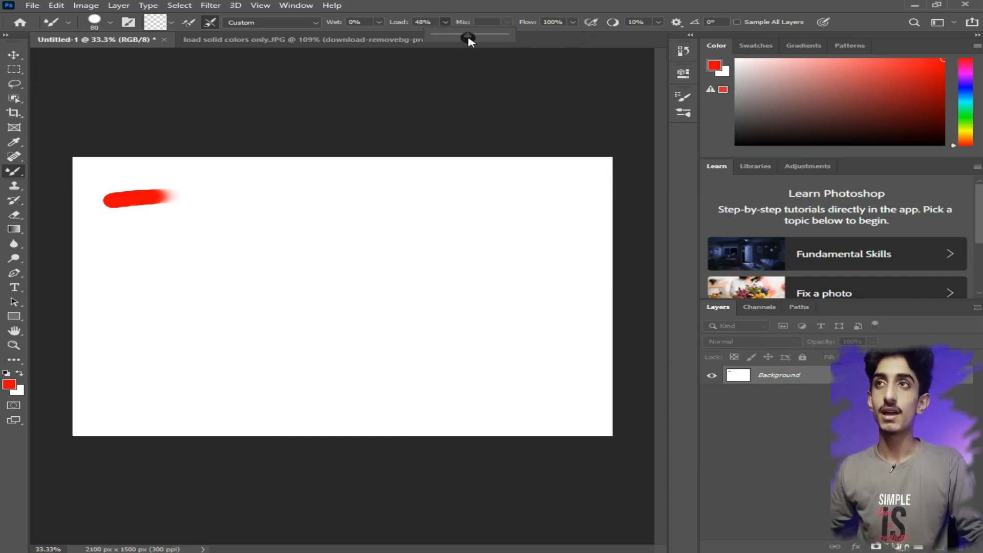
click(445, 22)
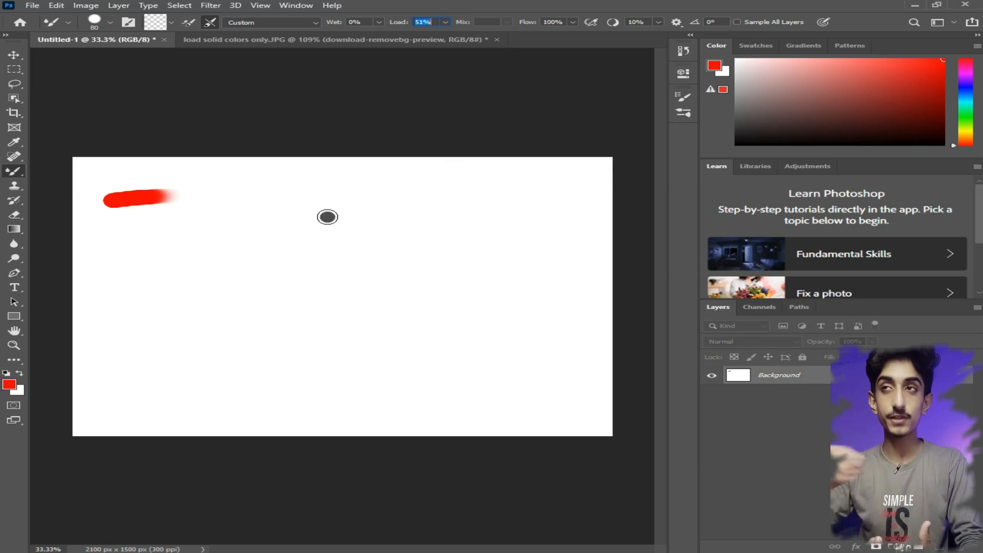
drag(107, 241, 140, 241)
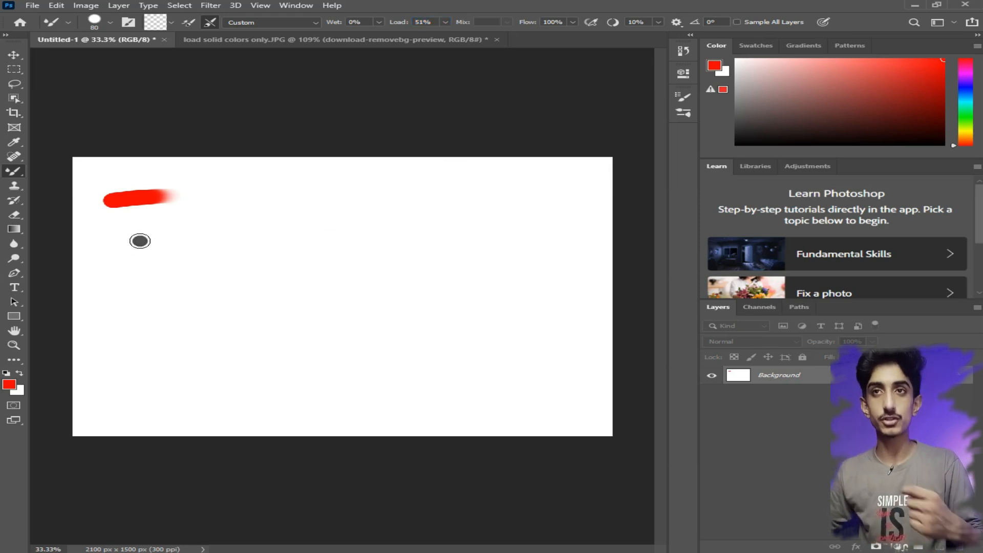
click(165, 24)
click(172, 37)
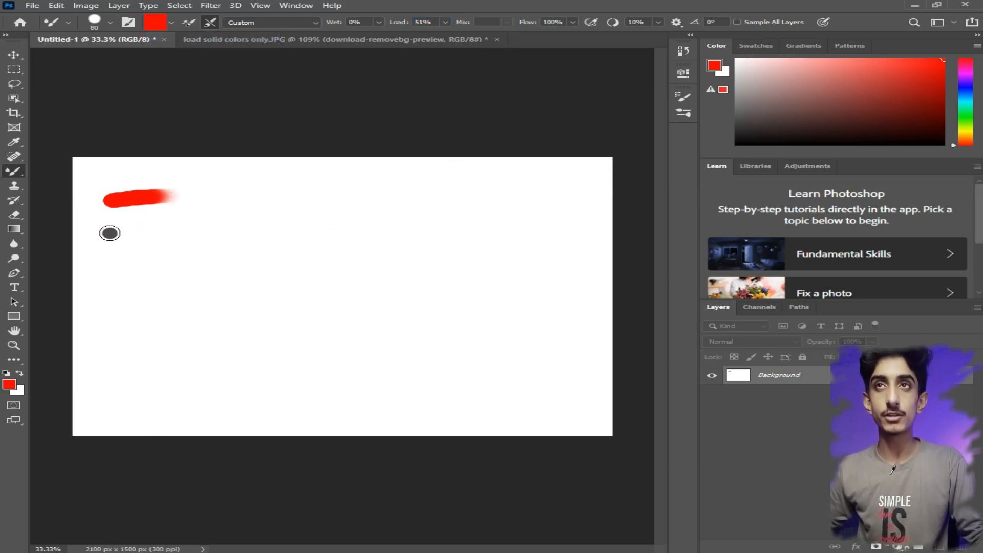
- Paint a short horizontal red stroke at 51% Load below the first one, and a longer stroke beneath it at 100% Load
drag(109, 233, 219, 232)
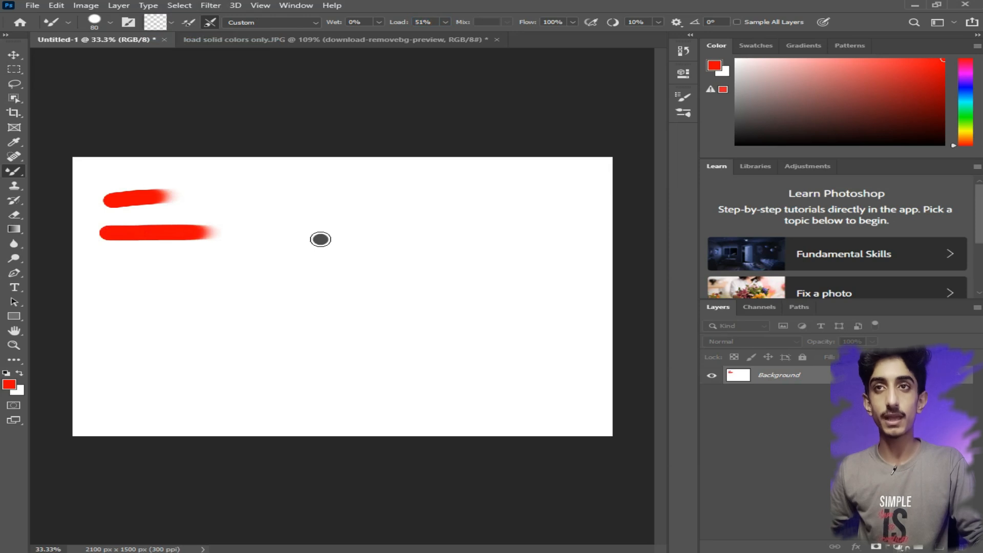
click(445, 22)
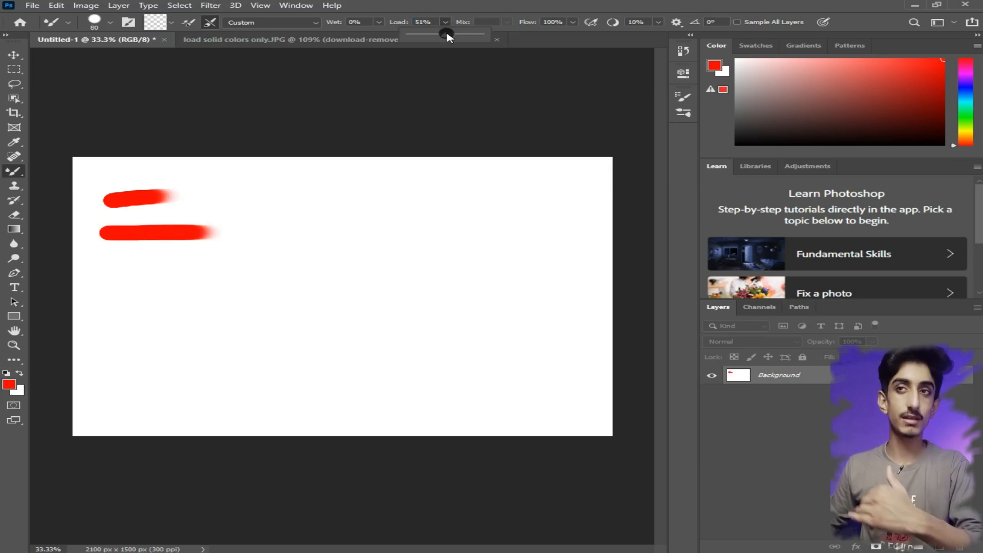
drag(446, 34, 492, 35)
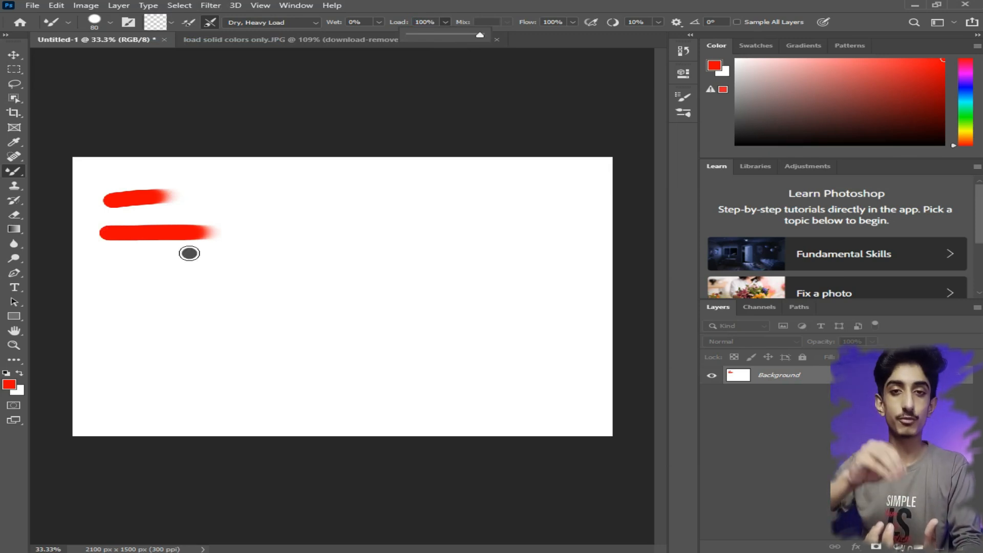
click(171, 22)
click(185, 37)
drag(109, 297, 483, 316)
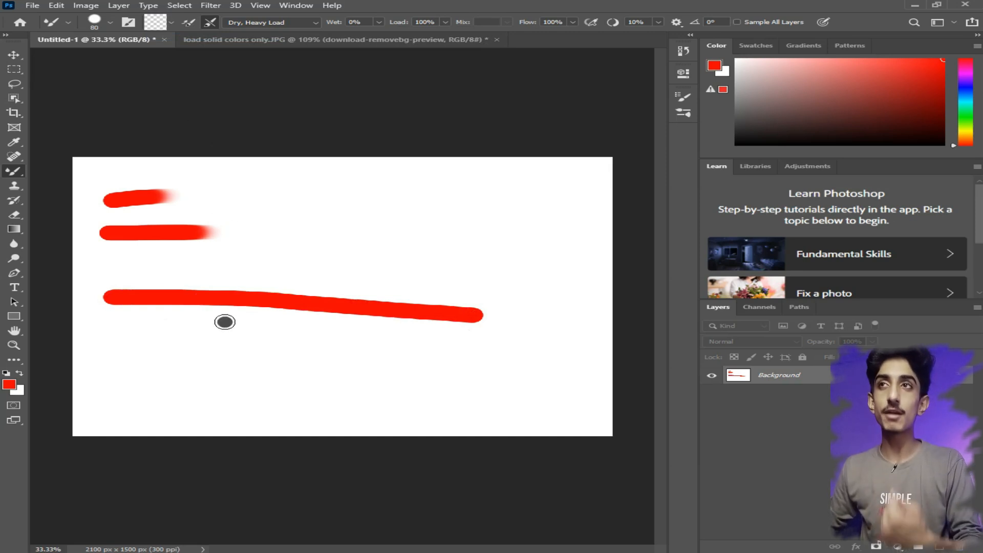
- Reload the mixer brush manually before each of two more red strokes, one near the canvas's upper edge and one below the longest stroke
click(171, 22)
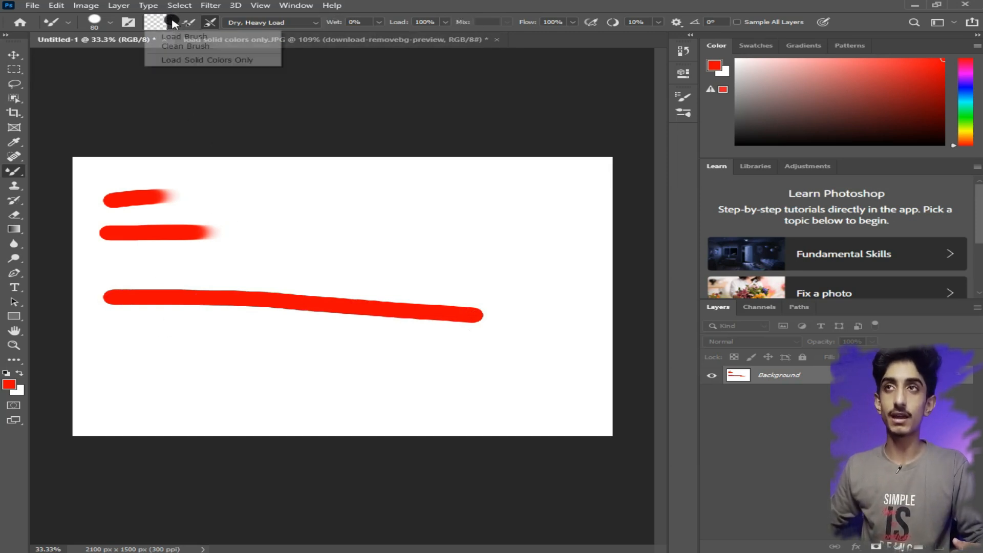
click(184, 33)
drag(241, 207, 457, 192)
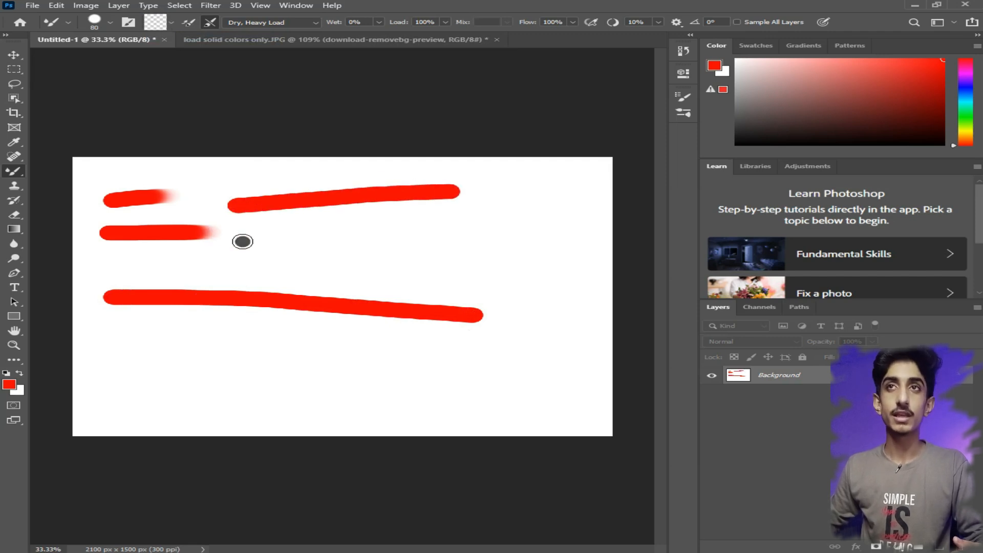
click(171, 22)
click(187, 33)
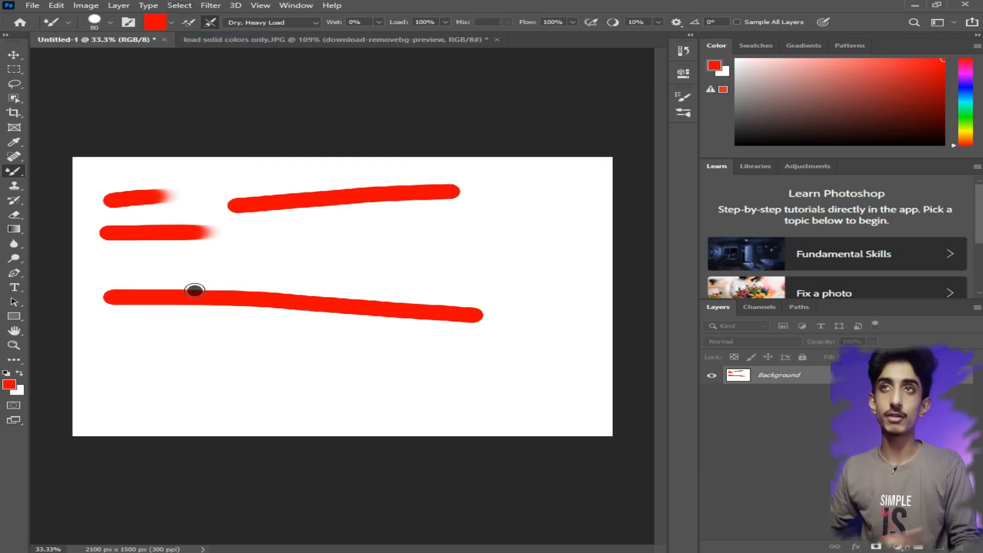
drag(149, 344, 310, 339)
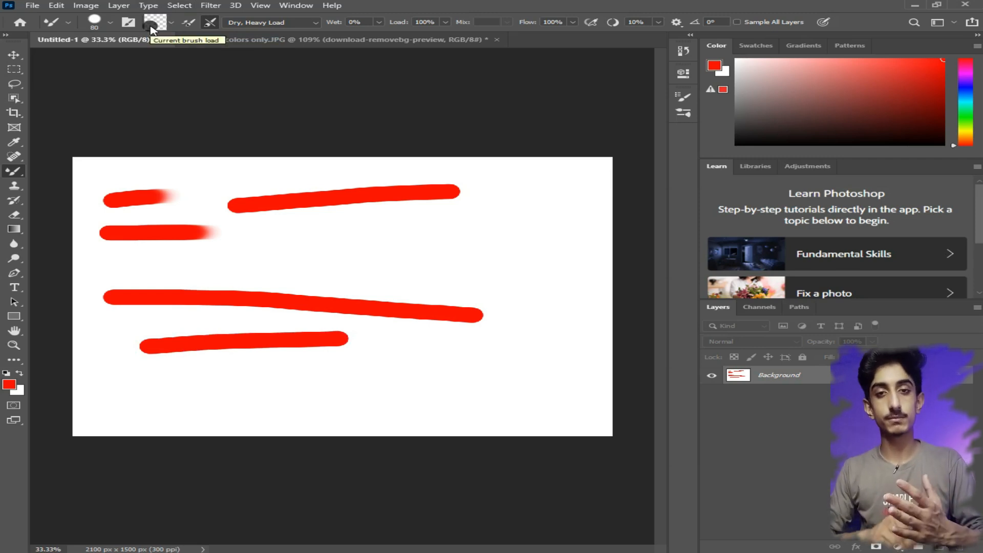
- Enable automatic brush loading after each stroke and paint several consecutive red strokes, including two crossing diagonals near the canvas's right edge
click(188, 24)
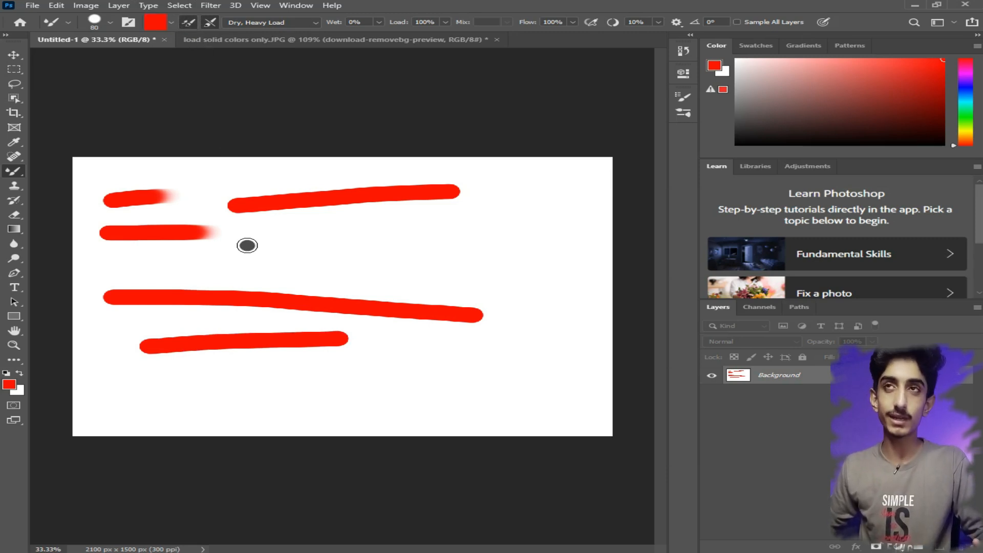
drag(246, 247, 440, 244)
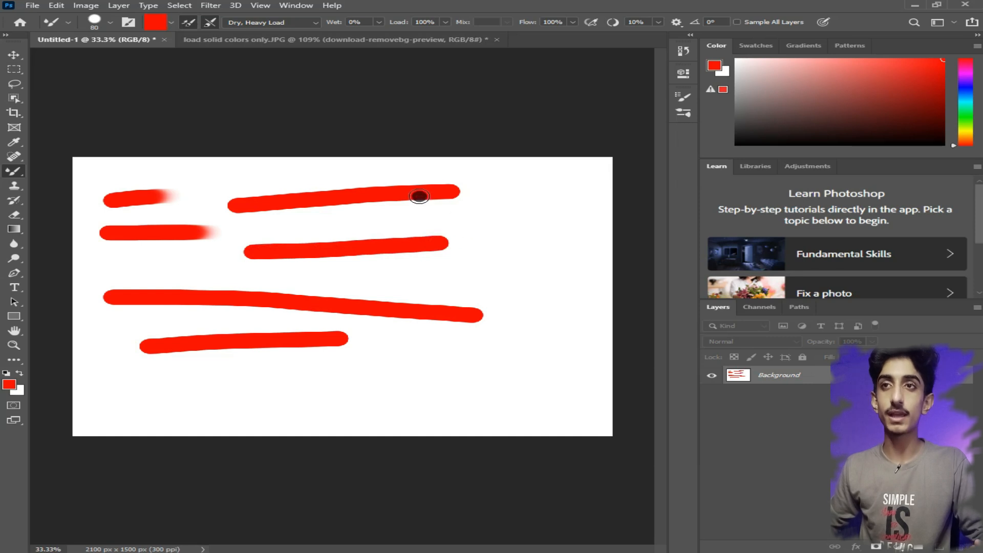
drag(335, 380, 523, 325)
drag(532, 209, 467, 270)
drag(495, 190, 572, 261)
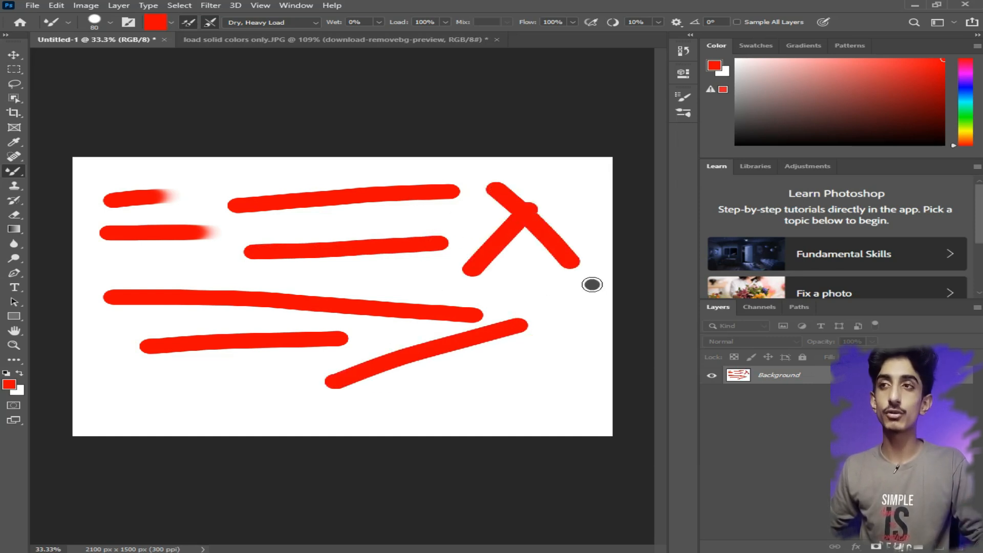
click(171, 22)
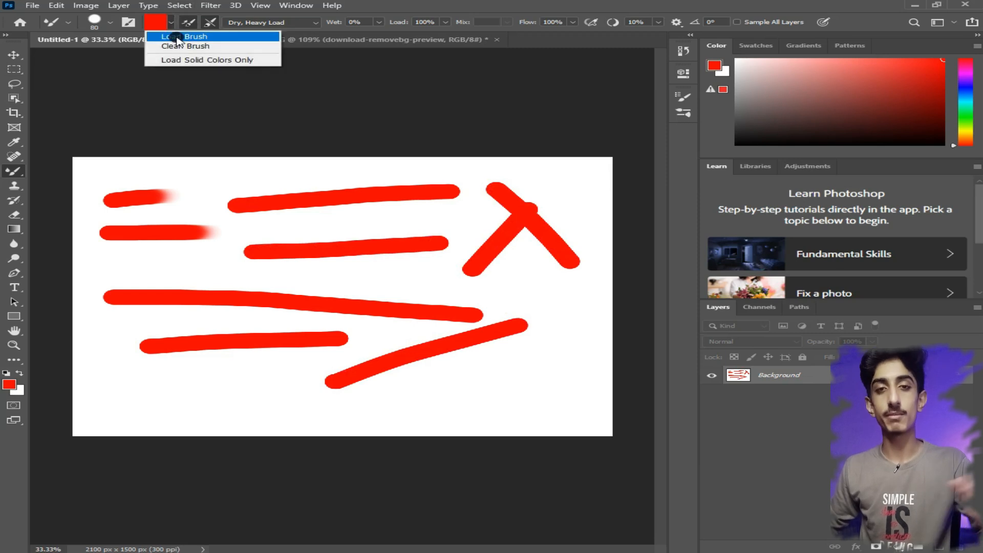
click(171, 23)
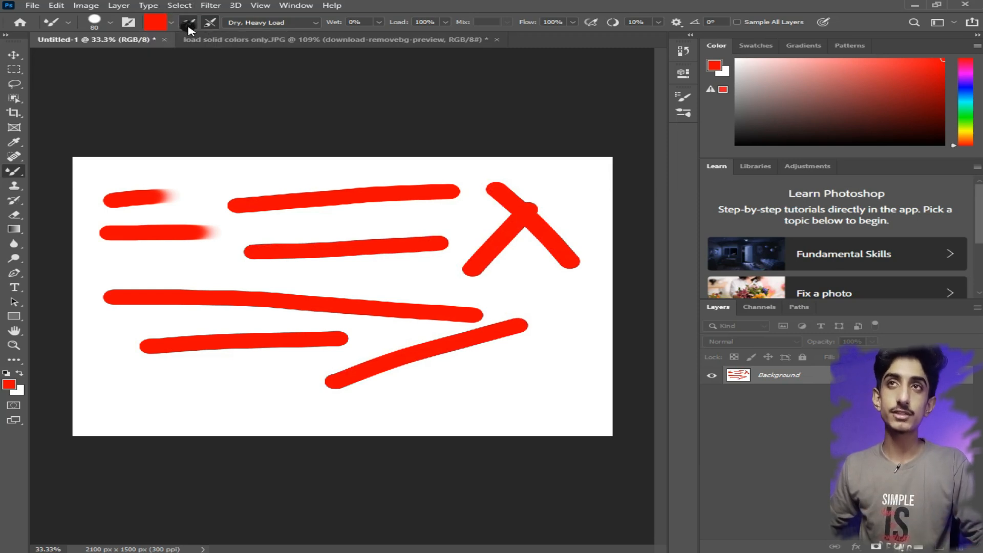
- Undo all the painted strokes except the first short one in the canvas's upper-left corner
key(ctrl+z)
key(ctrl+z)
key(ctrl+z)
key(ctrl+z)
key(ctrl+z)
key(ctrl+z)
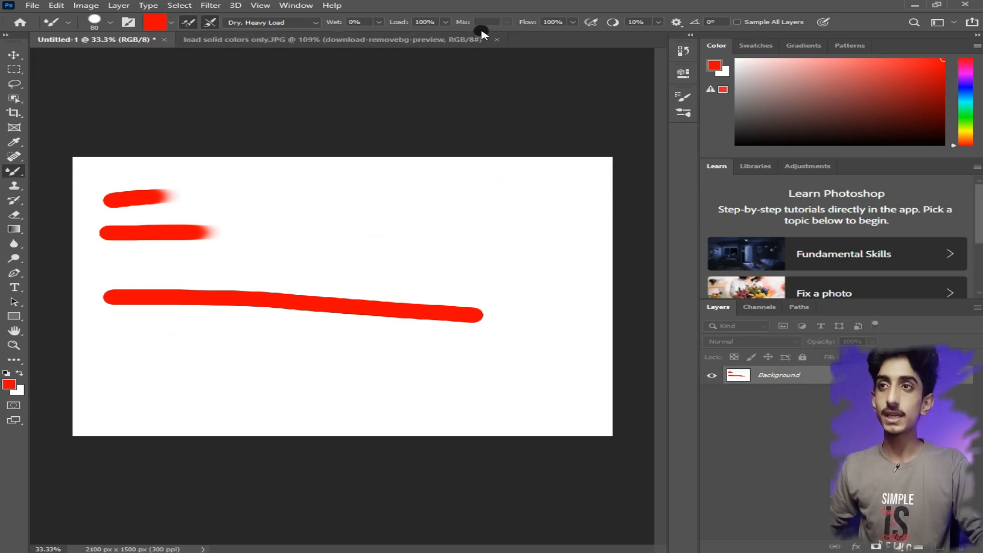
key(ctrl+z)
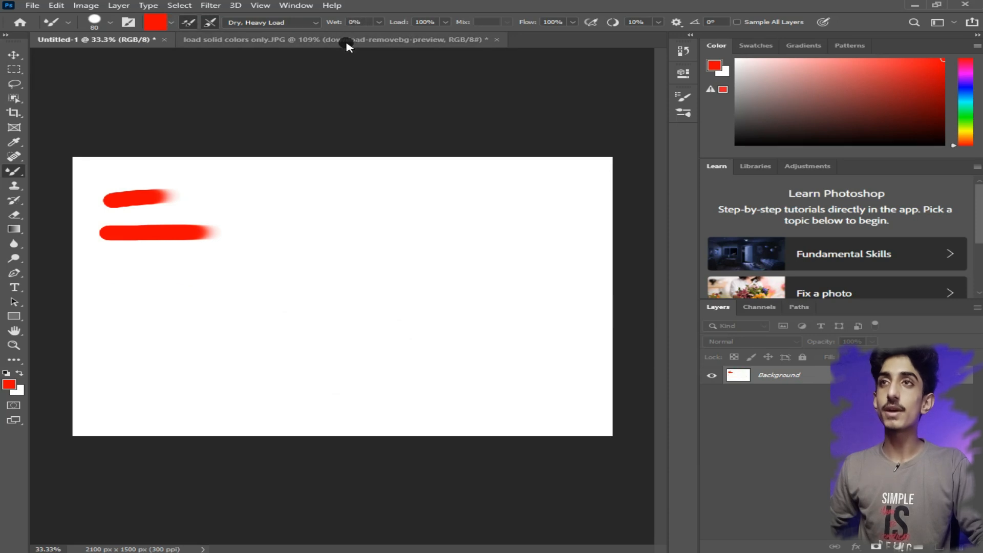
key(ctrl+z)
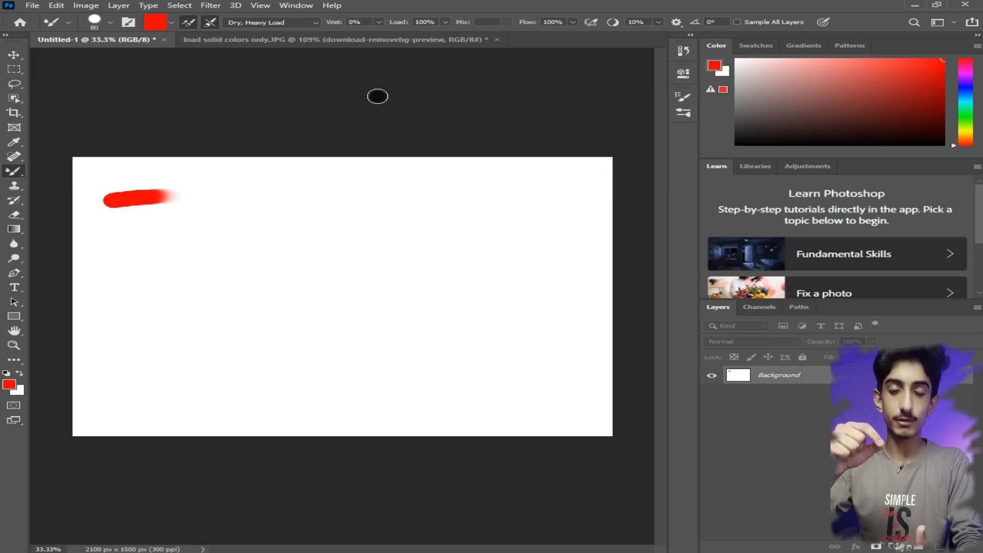
- Try the mixer brush's Wet setting at 12% and 24%, and return it to 0%
click(379, 22)
drag(377, 34, 388, 41)
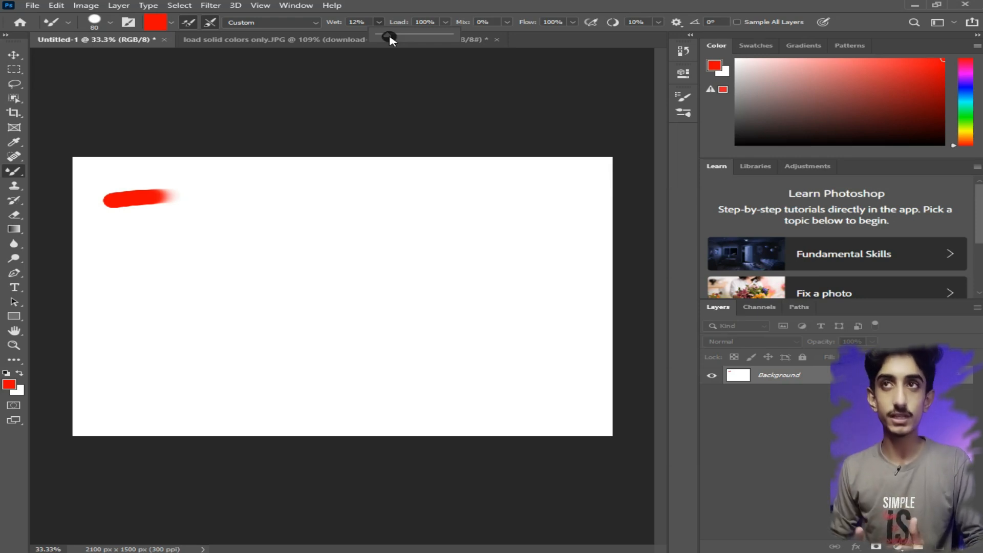
drag(389, 38, 367, 38)
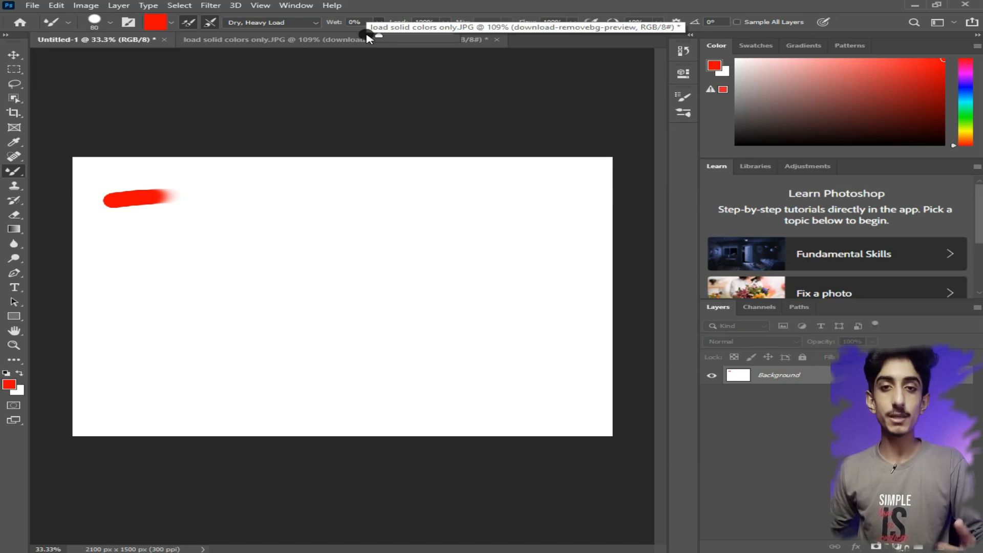
drag(367, 38, 396, 34)
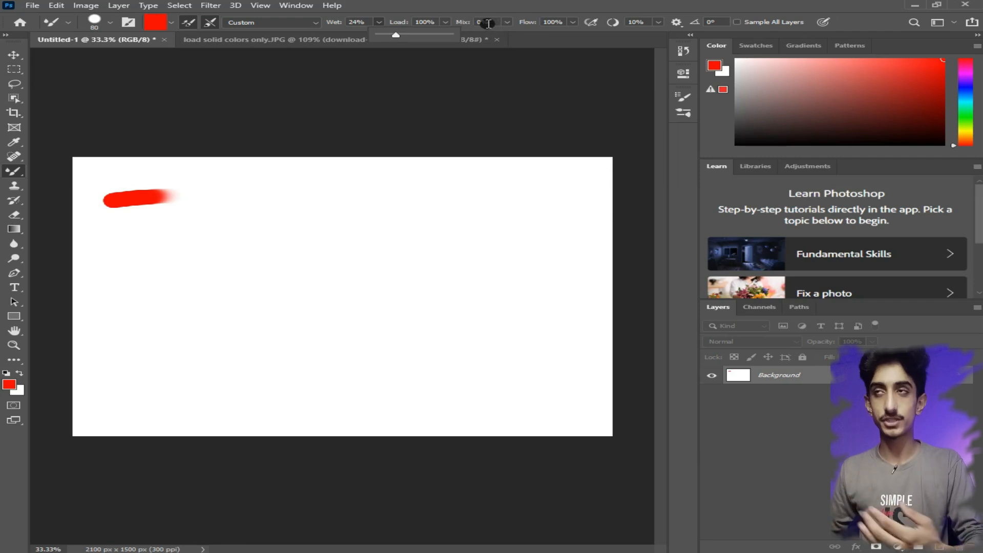
drag(400, 34, 355, 38)
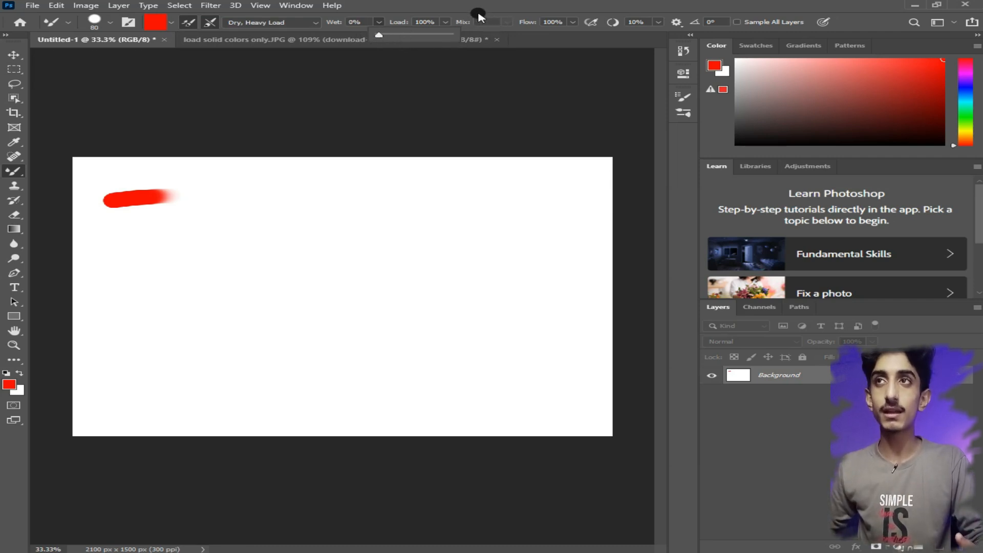
click(476, 21)
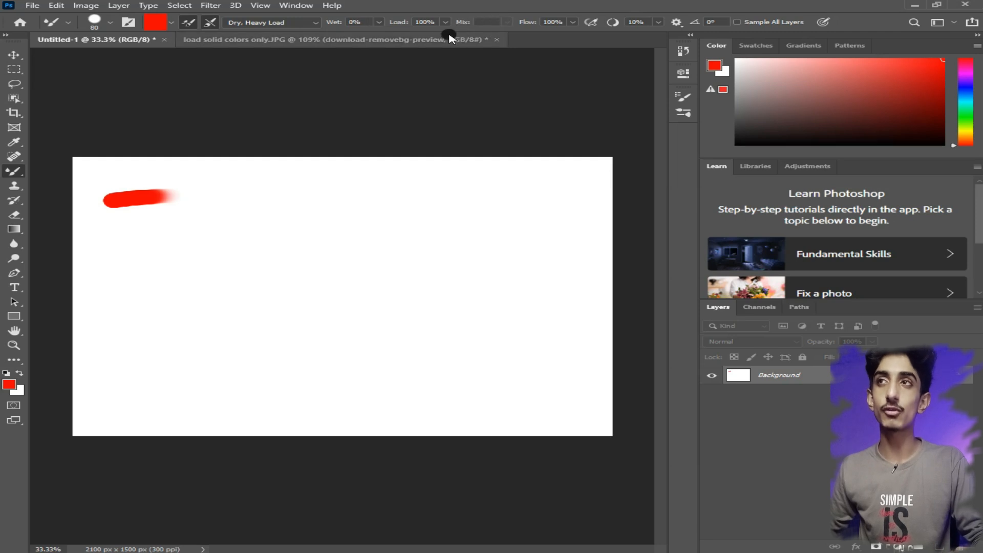
- Undo the remaining red stroke to clear the canvas
key(ctrl+z)
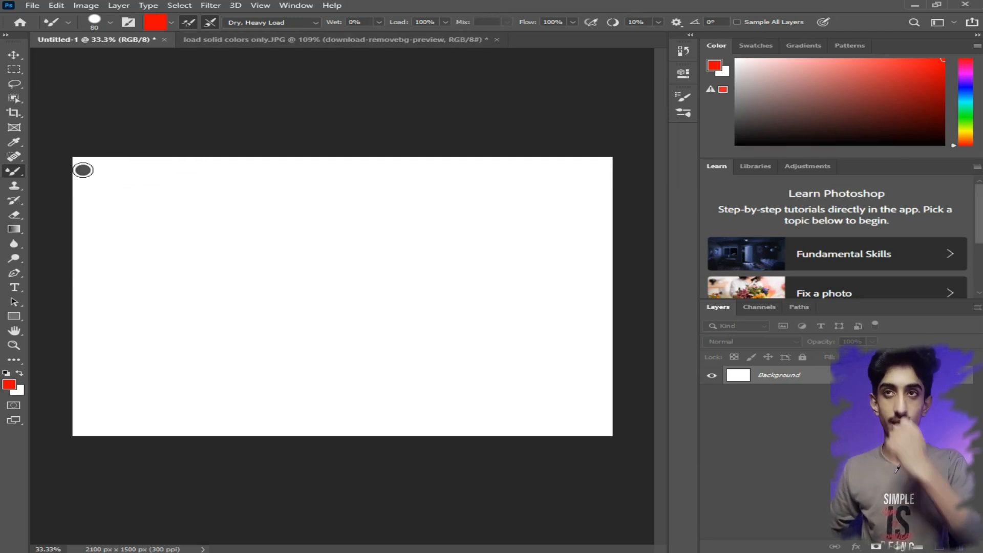
- Switch to the regular Brush Tool and back to the Mixer Brush Tool
right_click(15, 171)
click(82, 172)
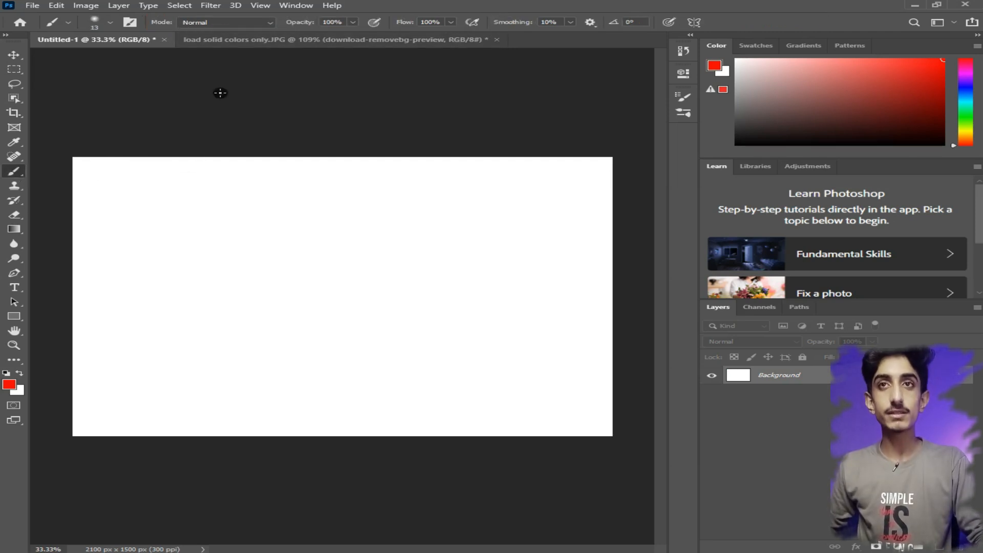
right_click(15, 171)
click(50, 204)
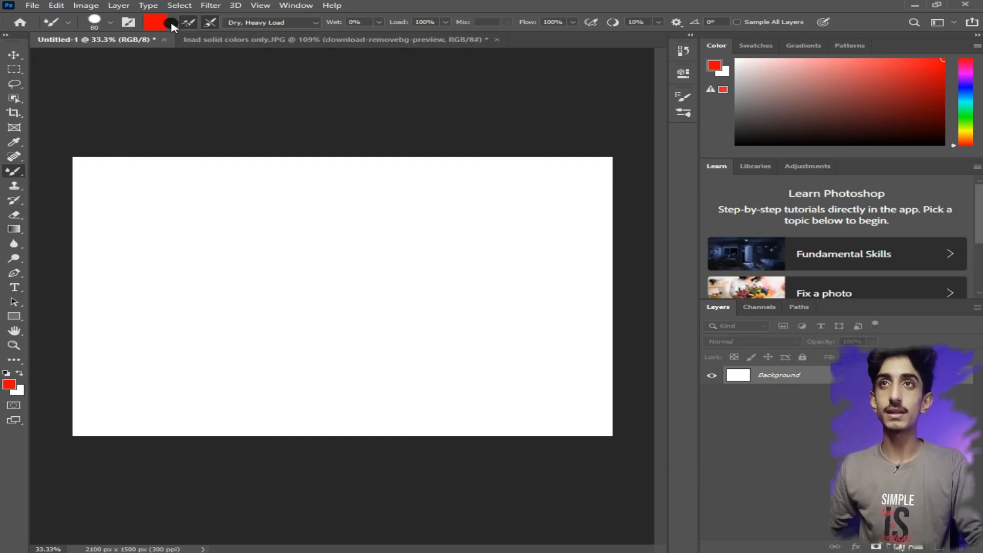
- Set the mixer brush's Load to 25% and paint a horizontal red stroke near the canvas's upper-left corner
click(446, 22)
drag(447, 34, 392, 34)
drag(99, 202, 318, 202)
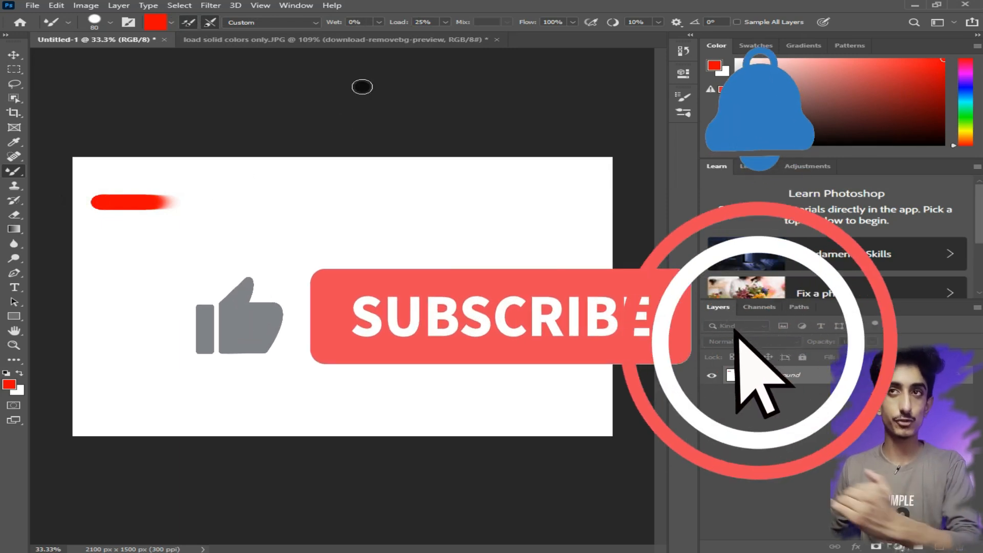
- Set Wet to 8% and paint a long horizontal red stroke across the canvas below the first one
click(378, 23)
drag(379, 34, 384, 34)
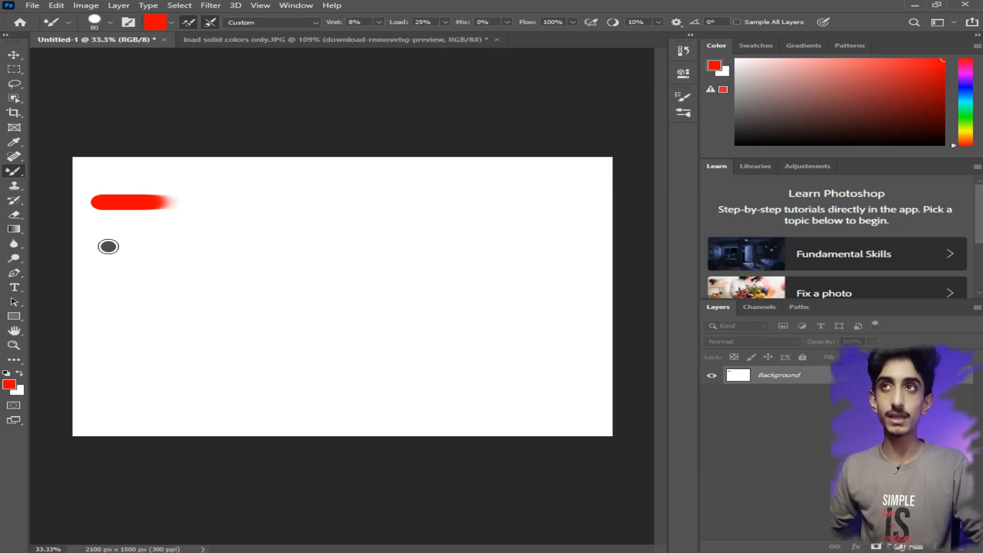
drag(108, 247, 526, 240)
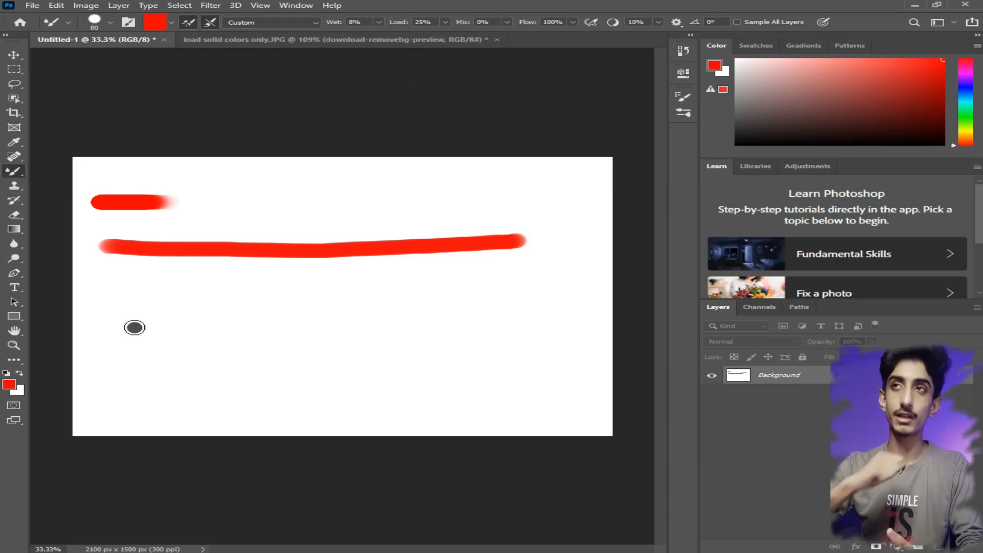
- Paint another long red stroke lower on the canvas, and undo both long strokes
drag(130, 326, 432, 306)
key(ctrl+z)
key(ctrl+z)
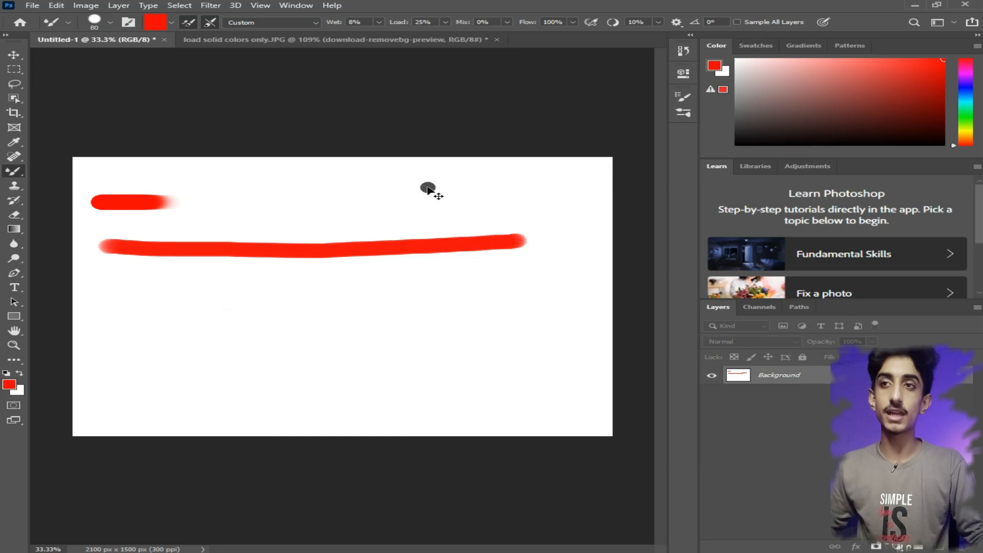
- Set Wet to 0% and paint a horizontal red stroke below and to the right of the first one
click(379, 22)
drag(380, 30, 374, 32)
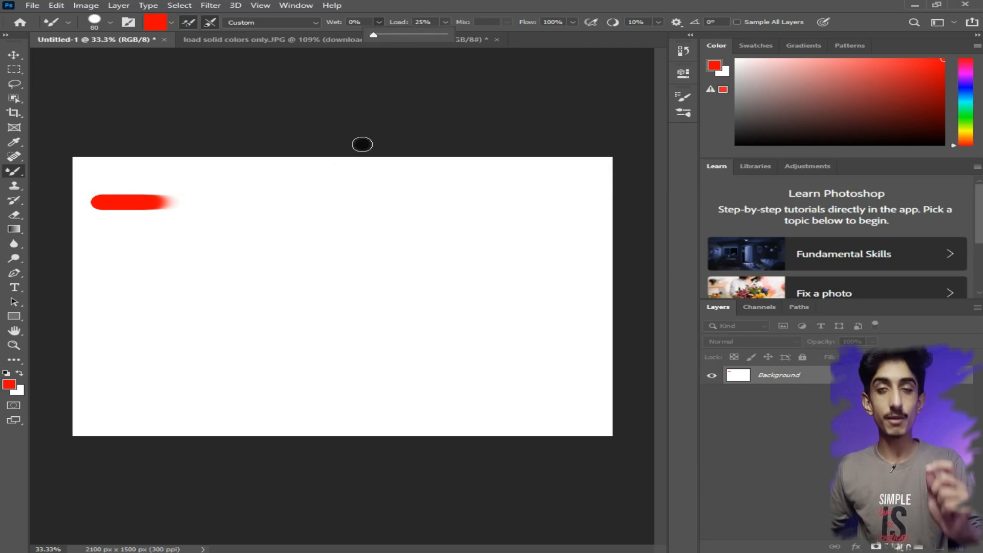
drag(215, 258, 370, 255)
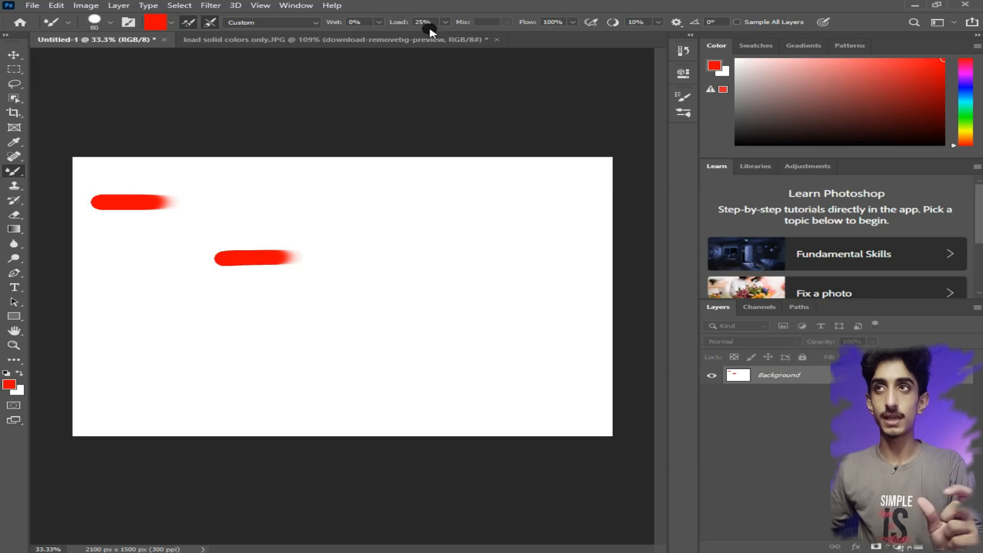
- Set Wet to 4% and paint a long horizontal red stroke across the canvas beneath the two short ones
click(378, 23)
drag(379, 35, 383, 36)
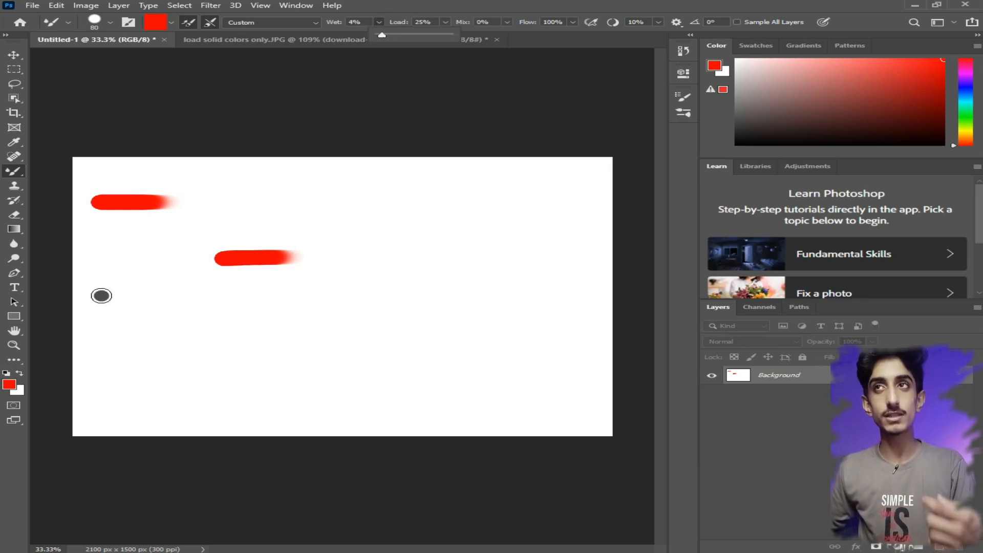
drag(101, 295, 493, 291)
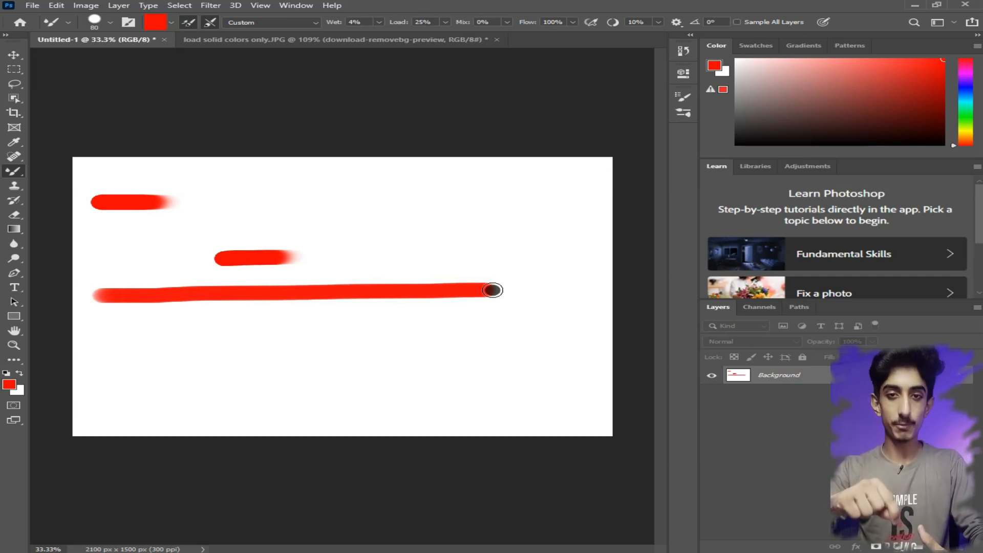
- Set the mixer brush's Mix to 12% and dab over the middle of the long red stroke
click(507, 22)
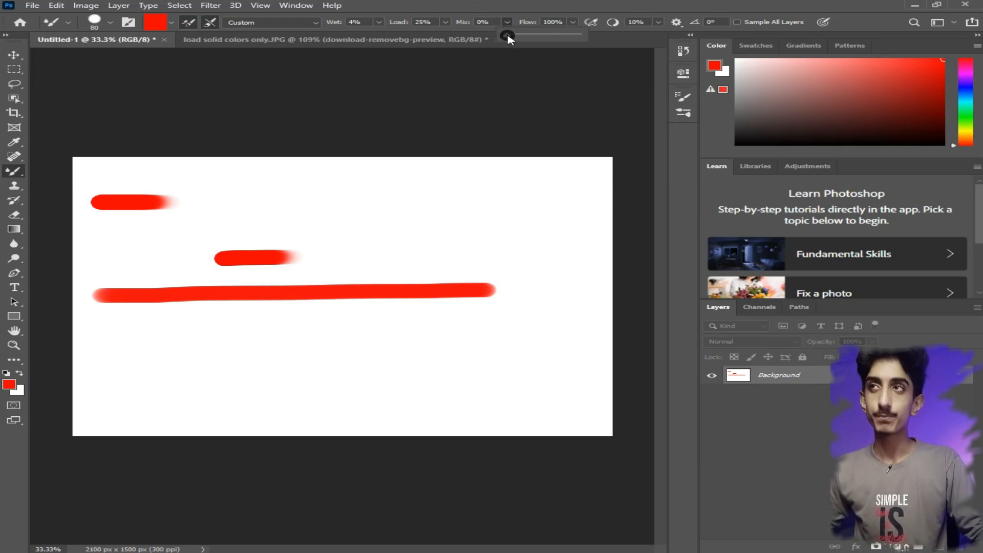
drag(507, 36, 517, 38)
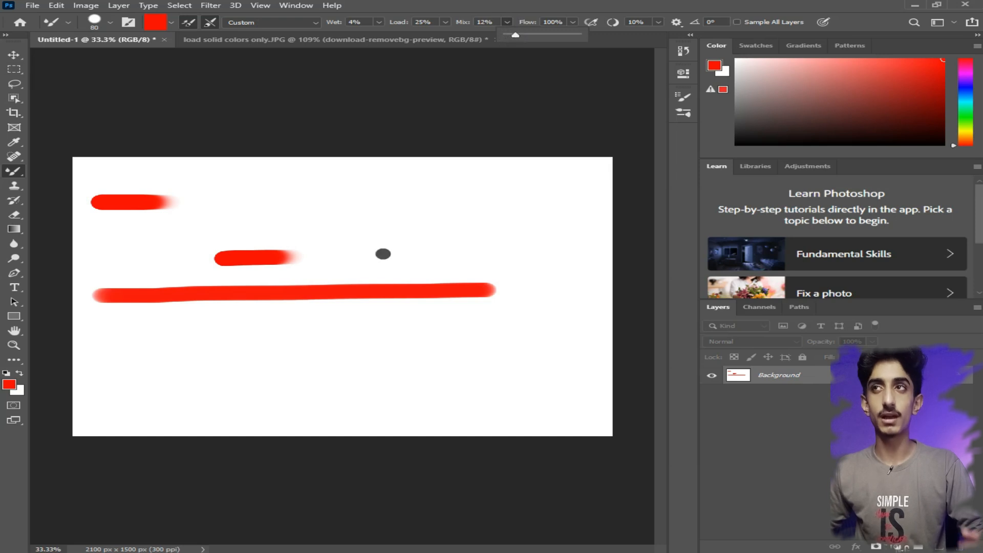
click(335, 289)
click(353, 299)
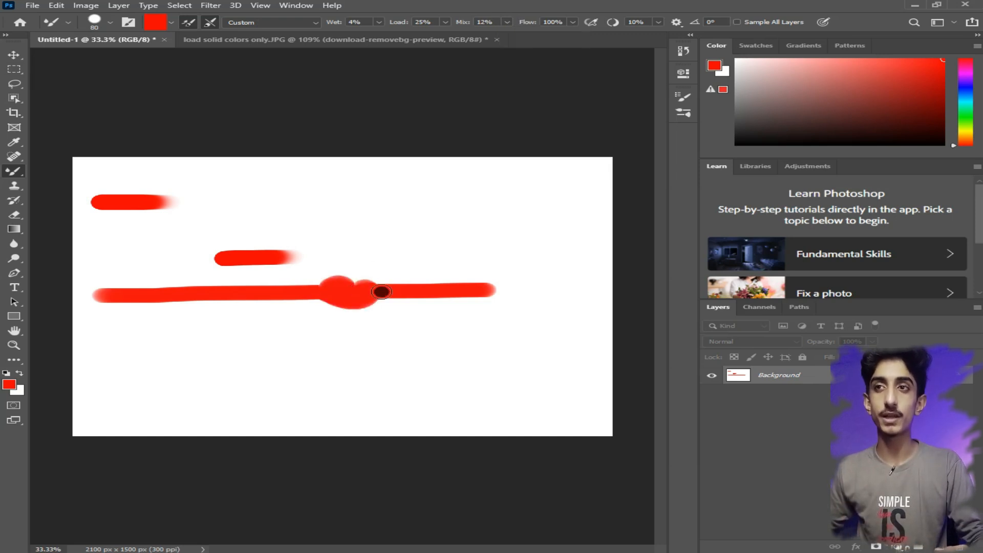
- Set the mixer brush's Mix to 0% and undo all the red strokes on the canvas
click(507, 21)
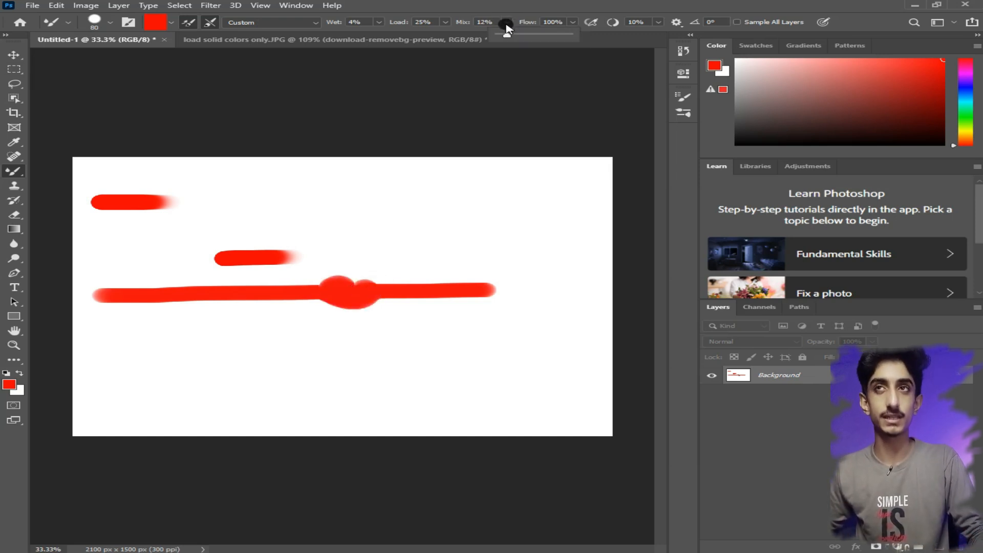
drag(509, 34, 500, 36)
click(574, 22)
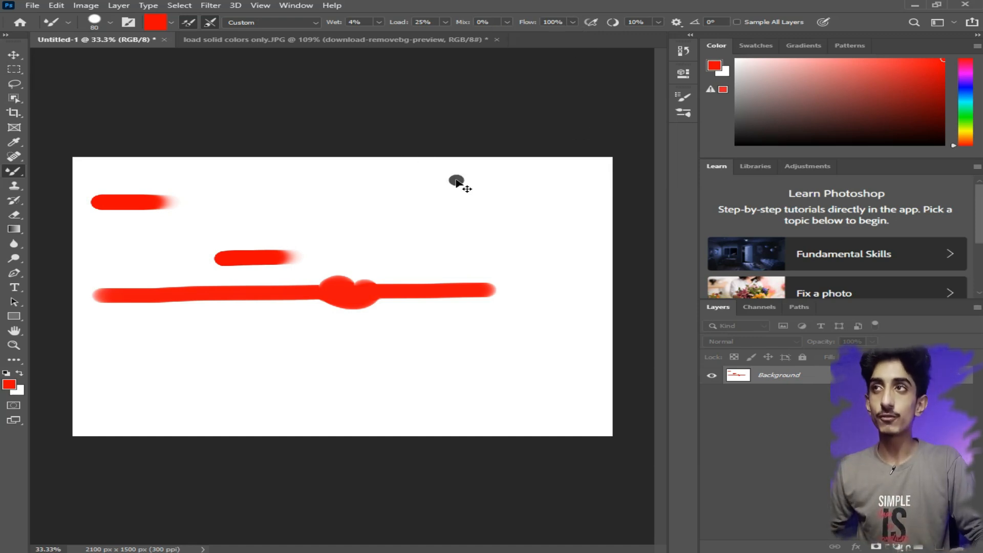
key(ctrl+z)
key(ctrl+z)
key(ctrl+z)
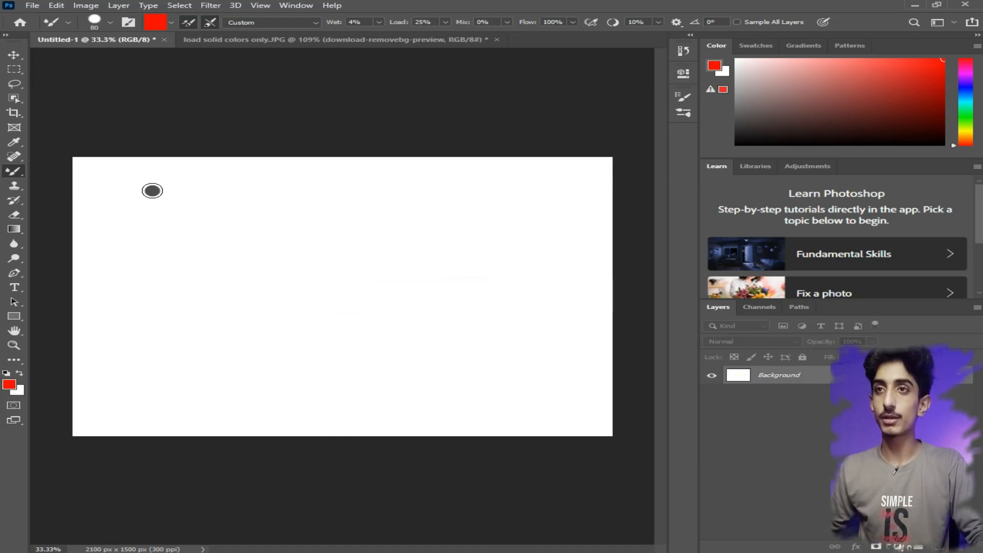
- Paint a long horizontal red stroke near the canvas's upper edge and set Wet to 0%
drag(128, 187, 503, 186)
click(378, 22)
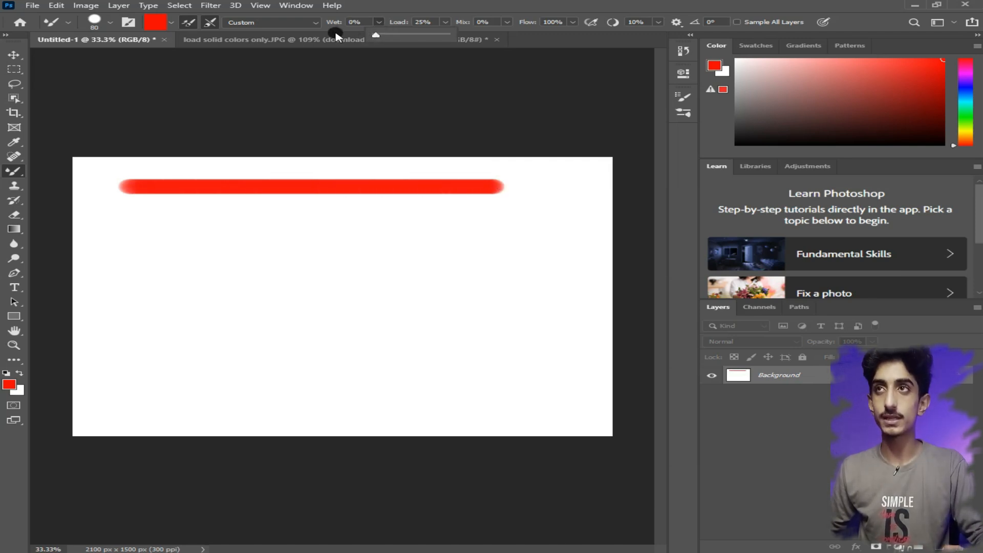
drag(378, 35, 367, 48)
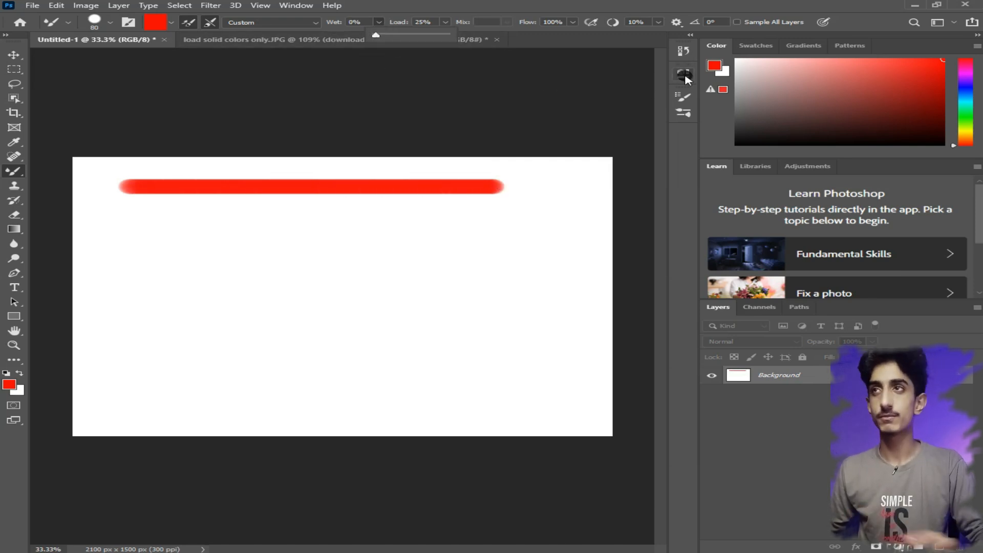
click(684, 53)
click(685, 53)
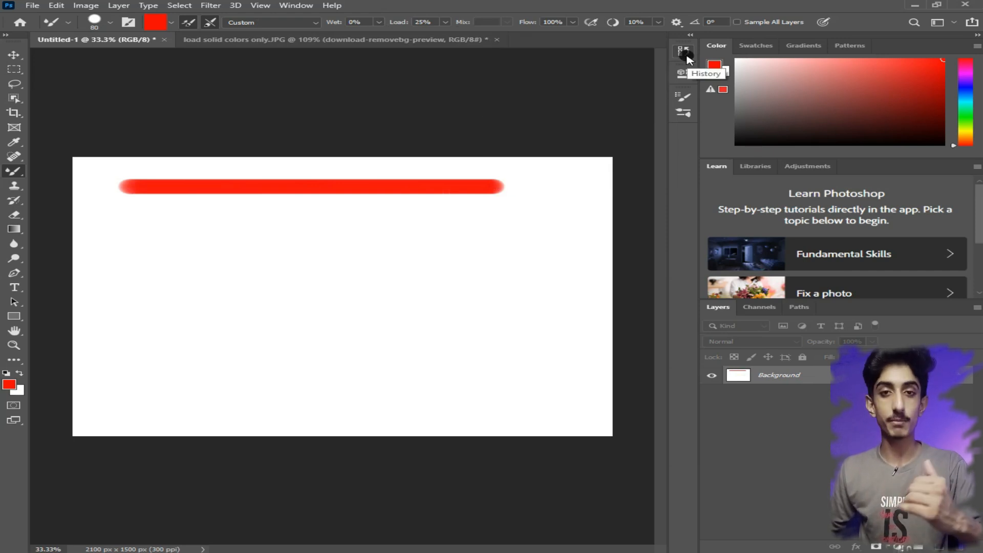
click(685, 96)
click(685, 96)
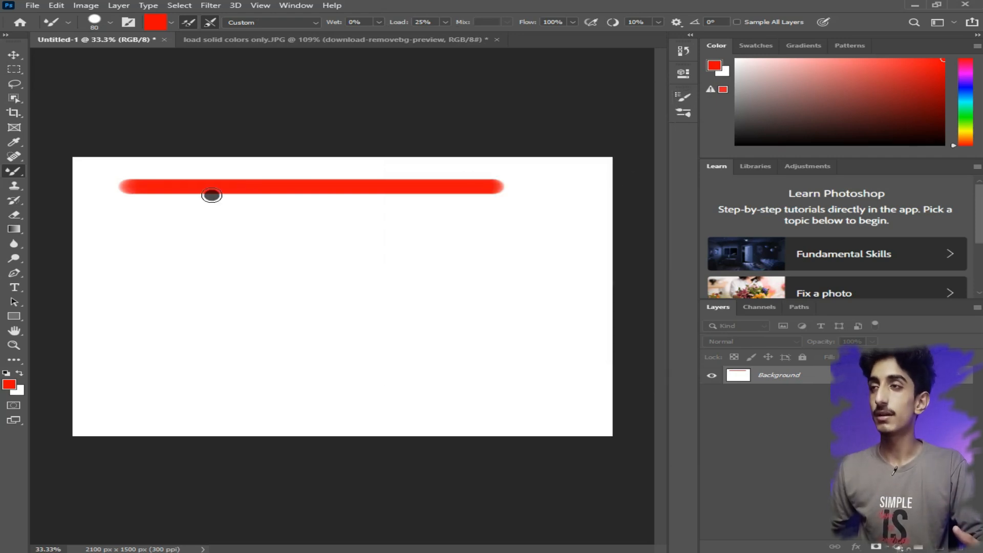
- Set the brush tip's spacing to 122% and paint a horizontal row of separate red dots beneath the long stroke
click(686, 97)
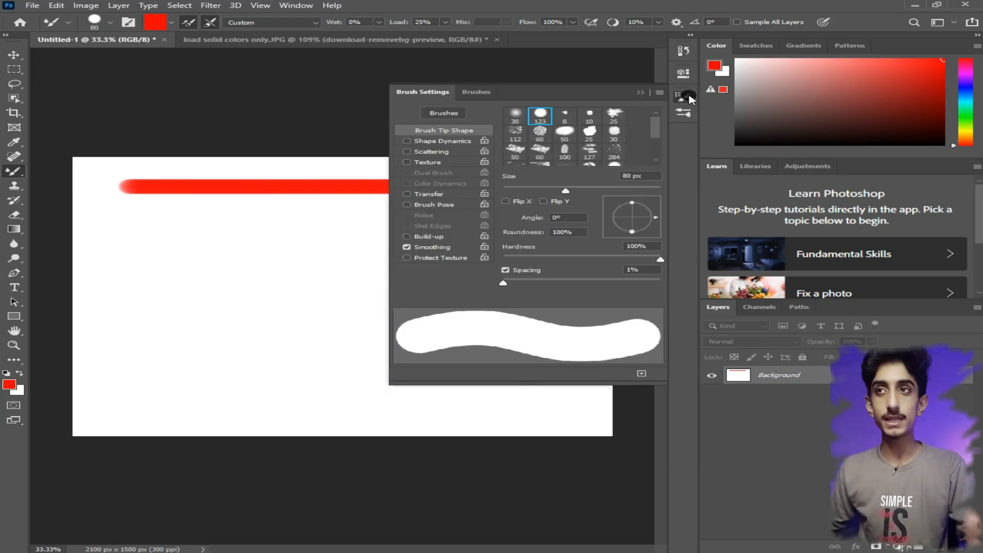
drag(503, 285, 591, 285)
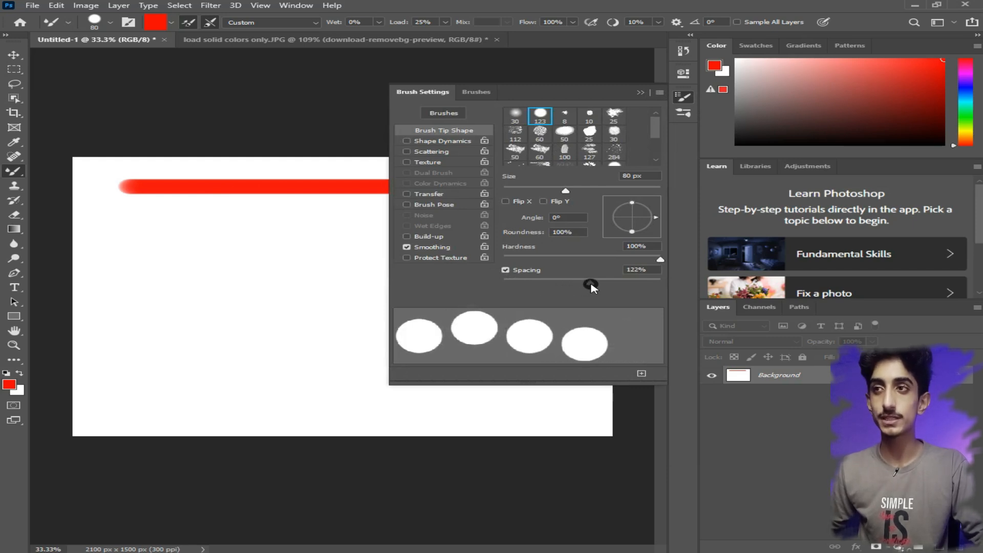
click(679, 97)
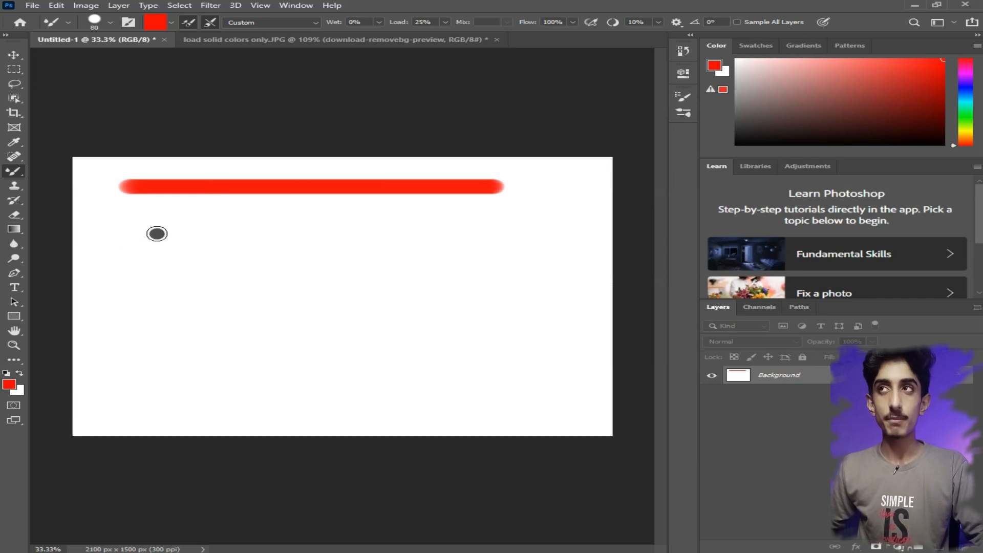
drag(128, 218, 502, 220)
- Set Flow to 28% and paint a second horizontal row of dots below the first dotted row
click(573, 21)
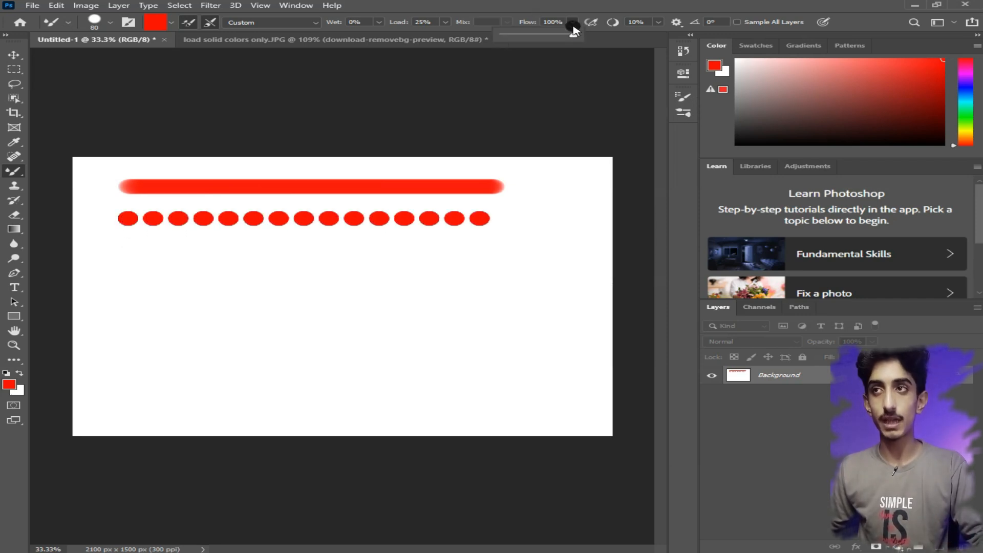
drag(577, 35, 522, 35)
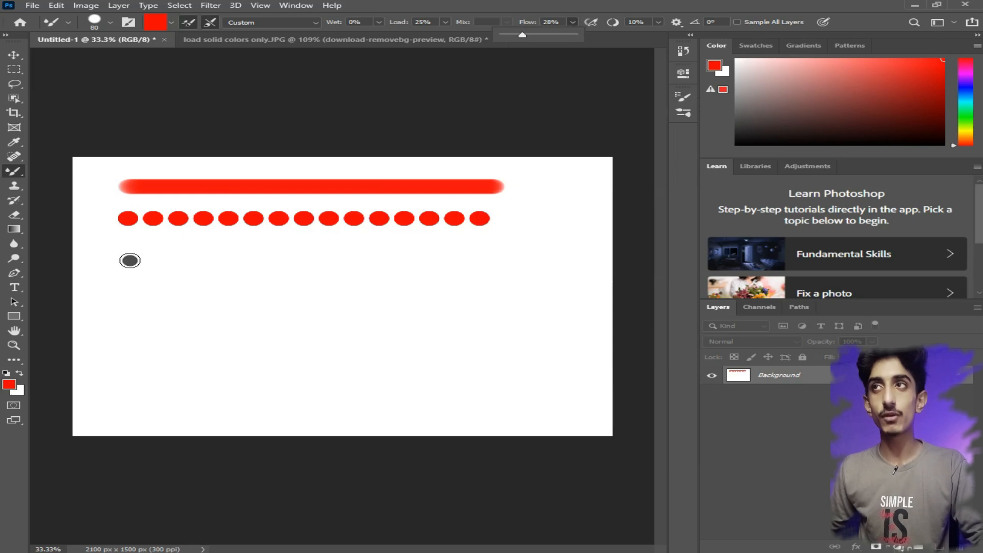
click(129, 260)
drag(129, 261, 479, 260)
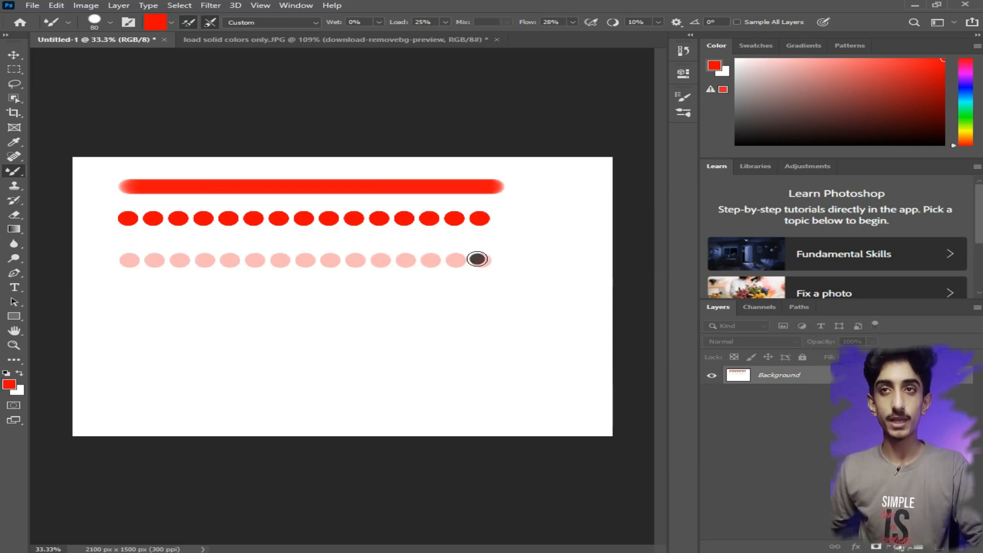
- Set Flow to 8% and paint a third horizontal row of dots below the other two rows
click(572, 21)
drag(566, 35, 557, 36)
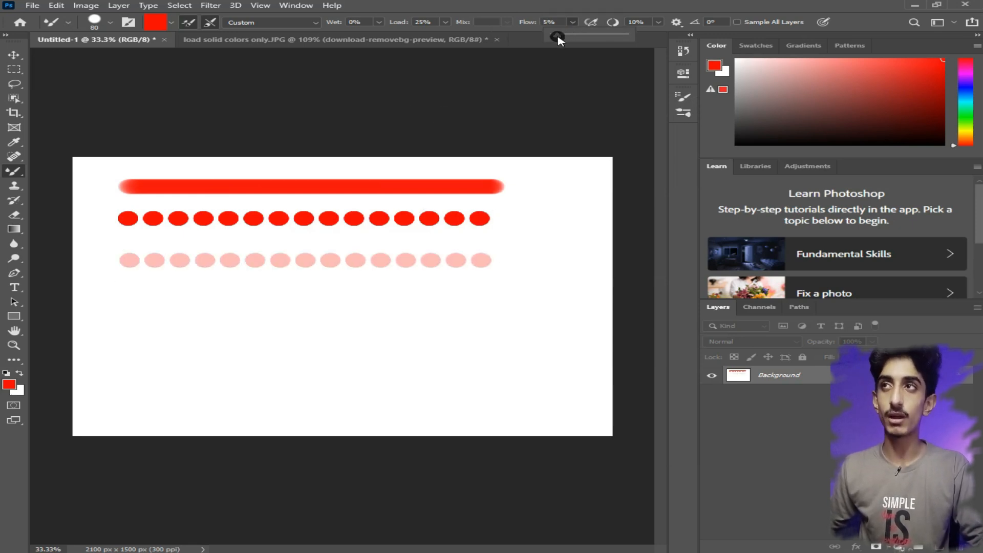
drag(136, 307, 500, 298)
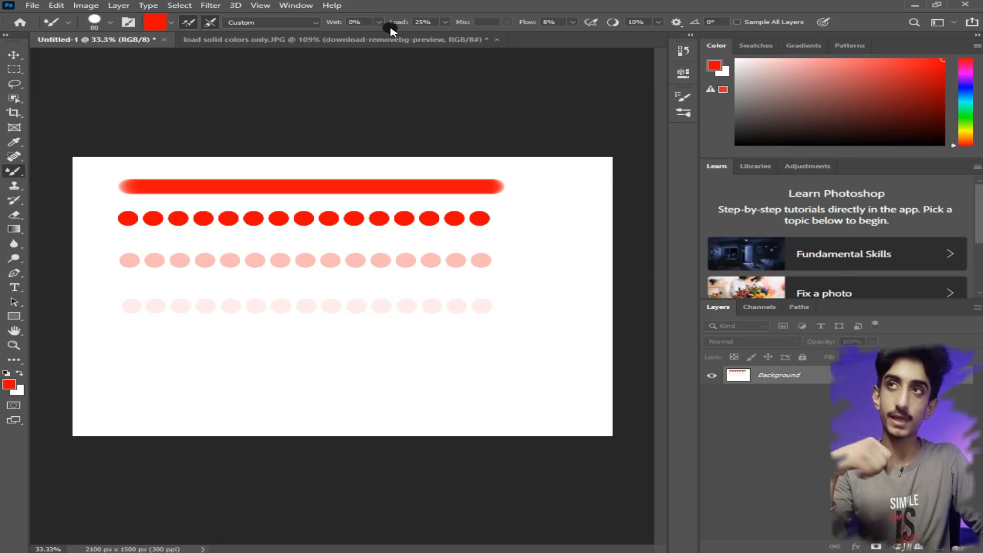
- Undo the three dotted rows and the long red stroke to clear the canvas
key(ctrl+z)
key(ctrl+z)
key(ctrl+z)
key(ctrl+z)
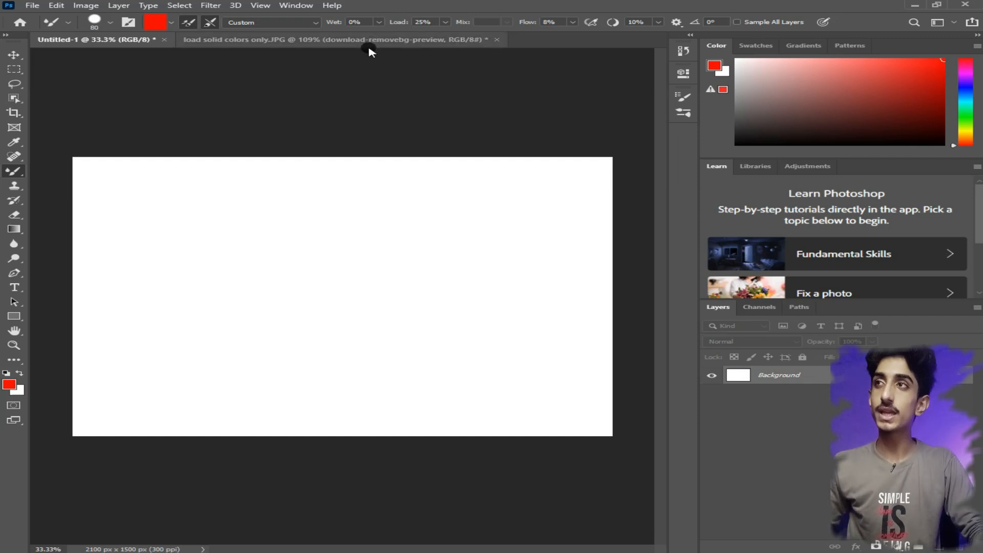
- Review the load solid colors only.JPG artwork and the pixelcut-export.png portrait, and return to the Untitled-1 document
click(326, 40)
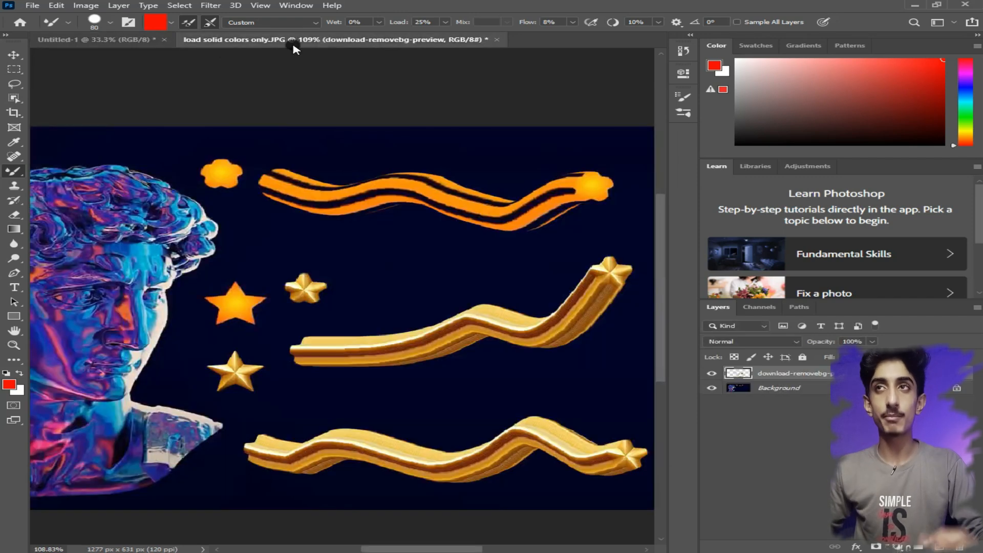
click(106, 40)
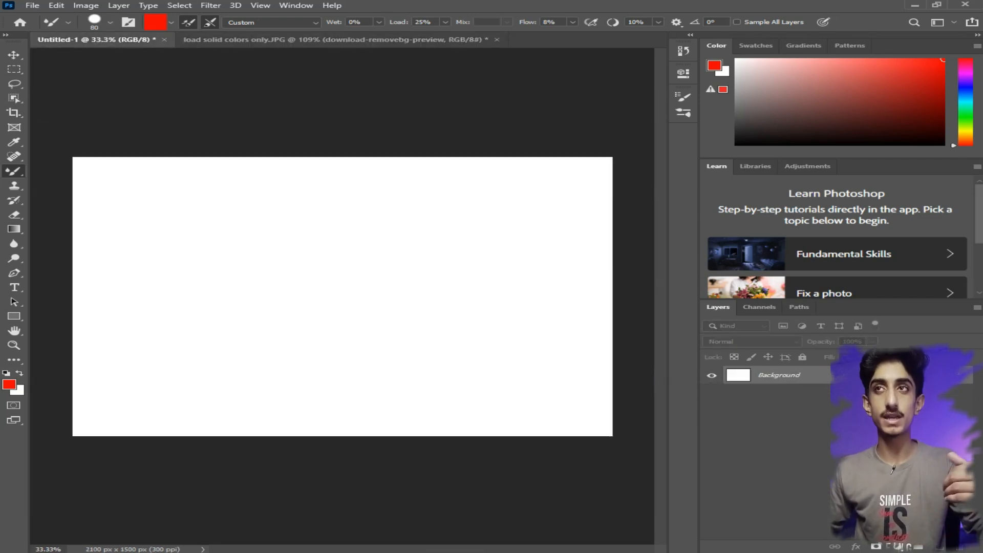
drag(297, 92, 565, 40)
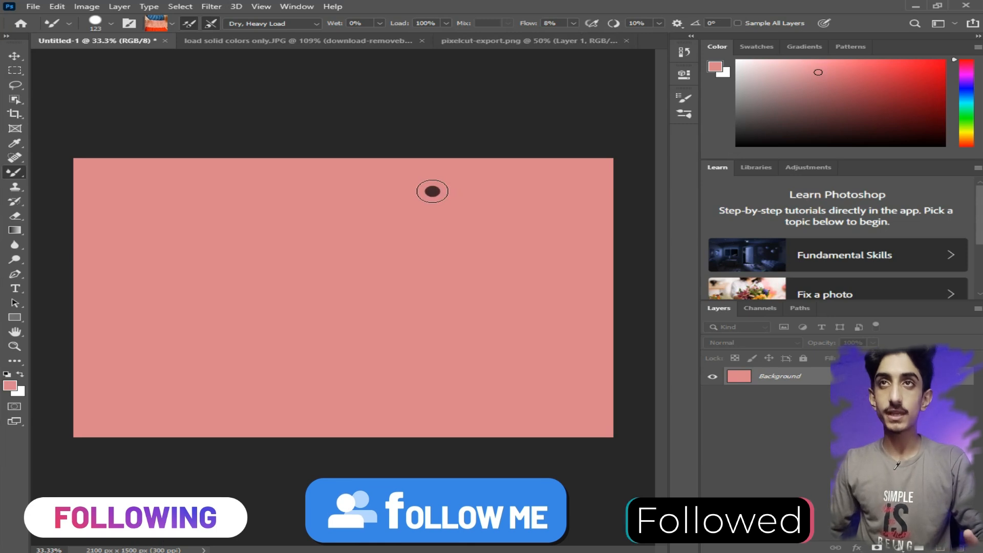
click(532, 41)
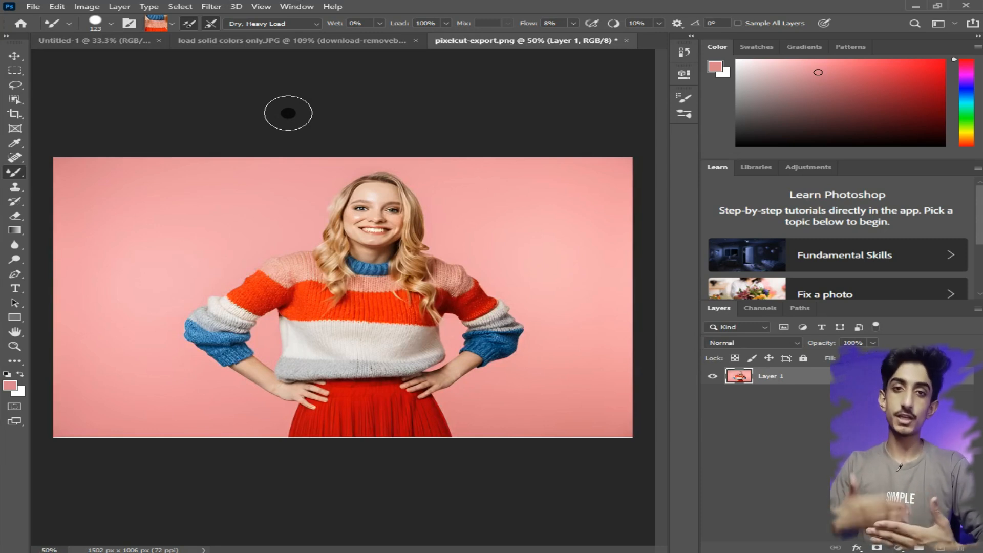
click(106, 42)
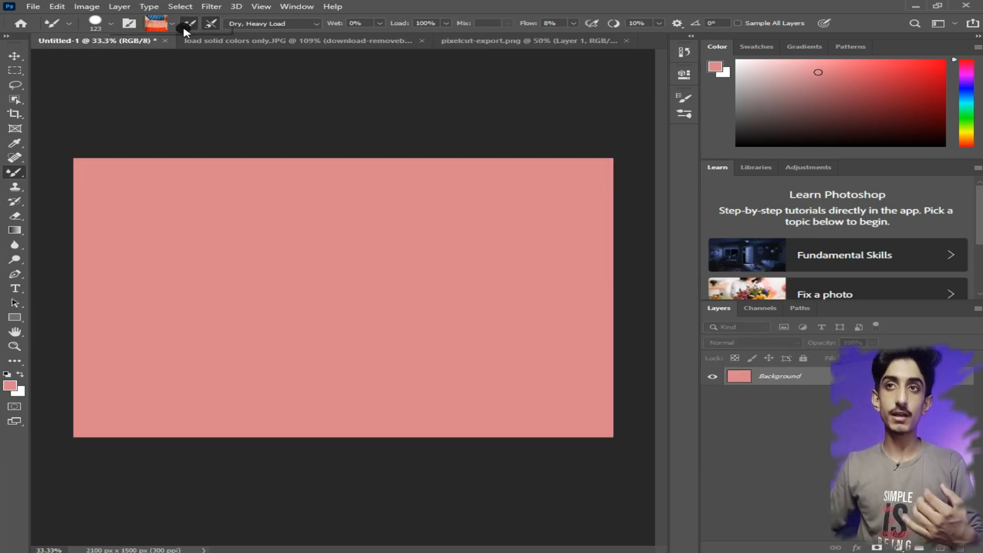
click(479, 43)
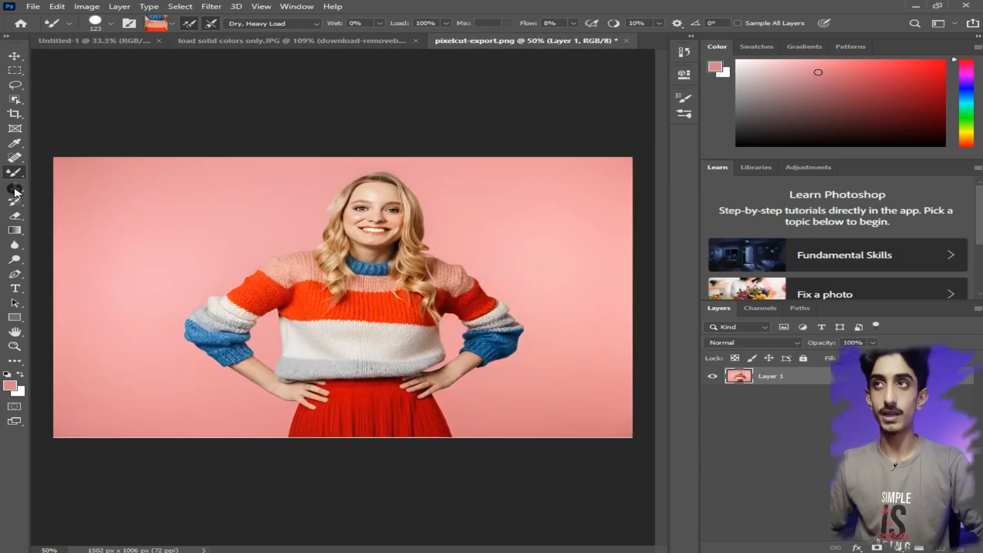
click(105, 41)
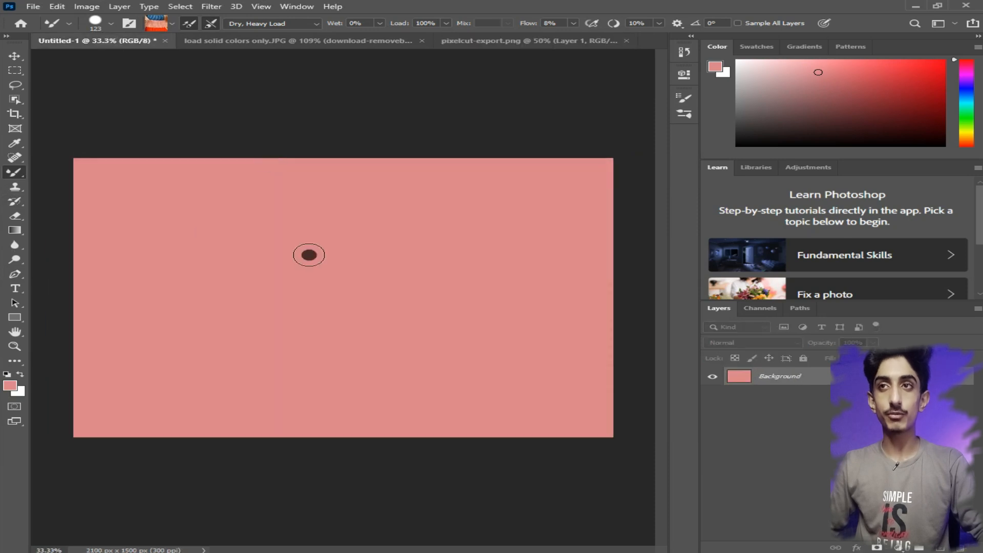
- Place the pixelcut-export image on the pink Untitled-1 canvas at its fitted 33.56% scale
drag(10, 302, 363, 284)
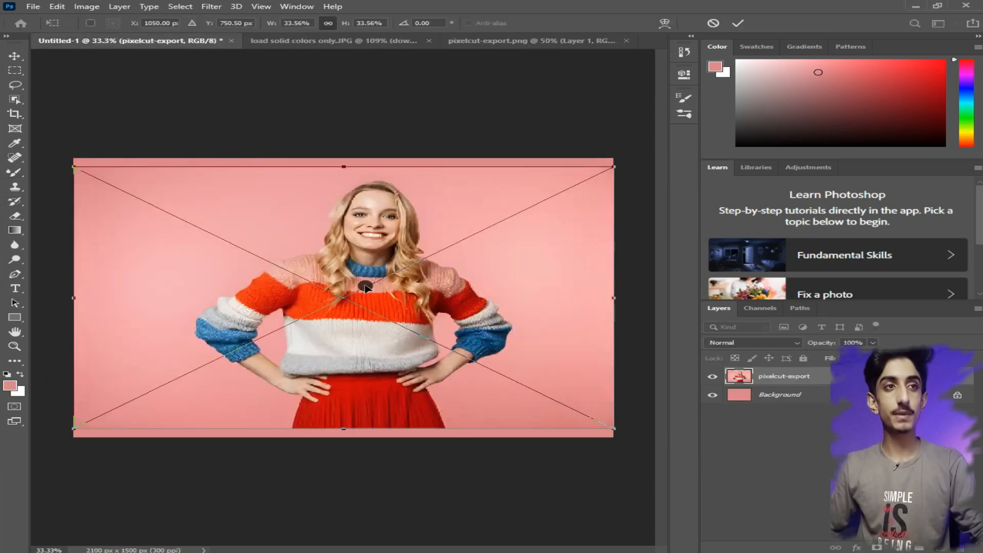
click(737, 23)
- Select the woman with the Subject command and add a layer mask that hides the photo's background
click(182, 6)
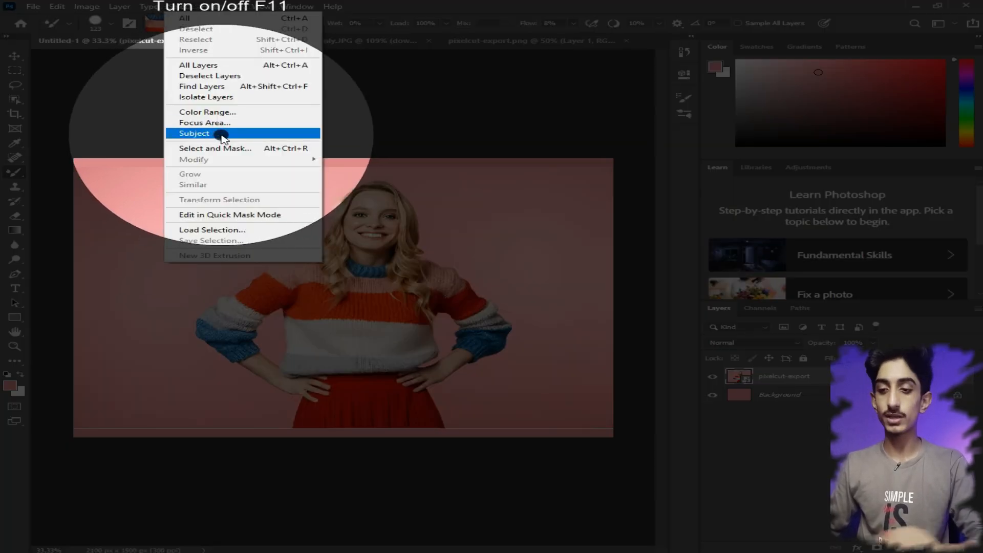
click(216, 133)
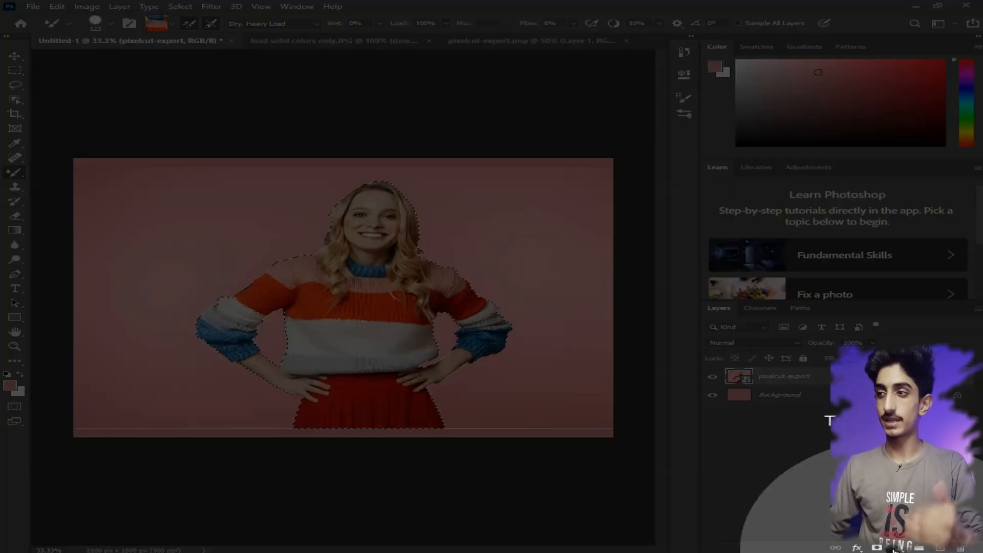
click(877, 547)
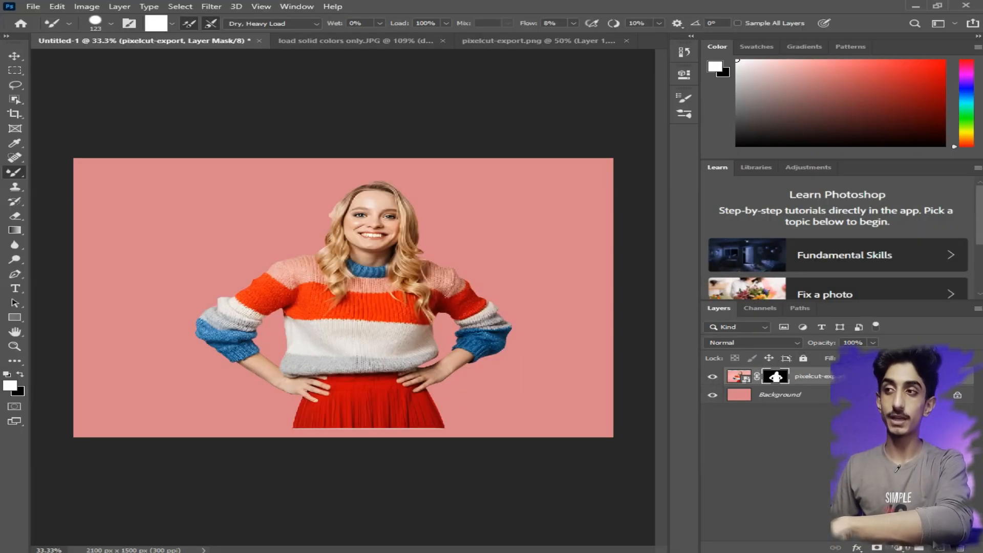
- Rasterize the pixelcut-export layer, duplicate it, and undo the duplication
right_click(829, 377)
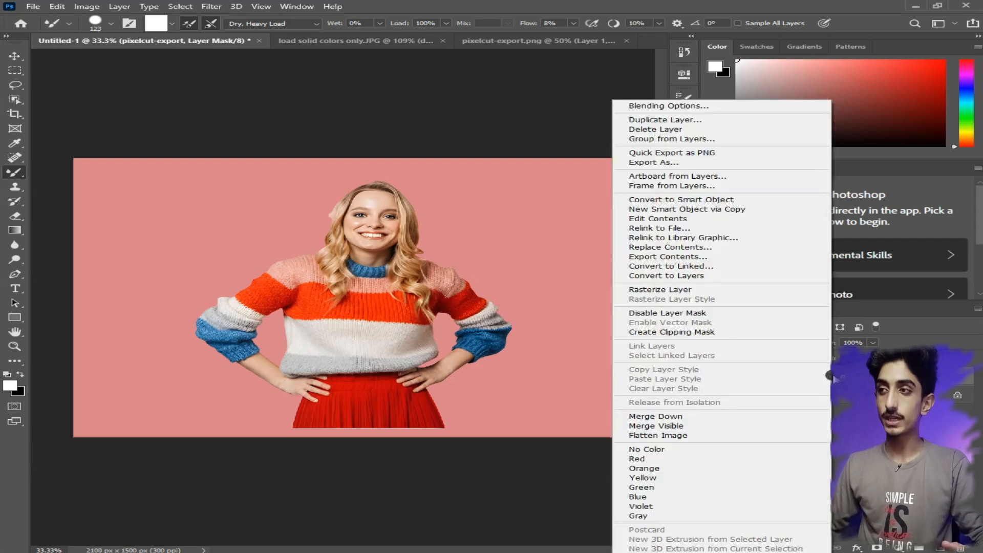
click(736, 293)
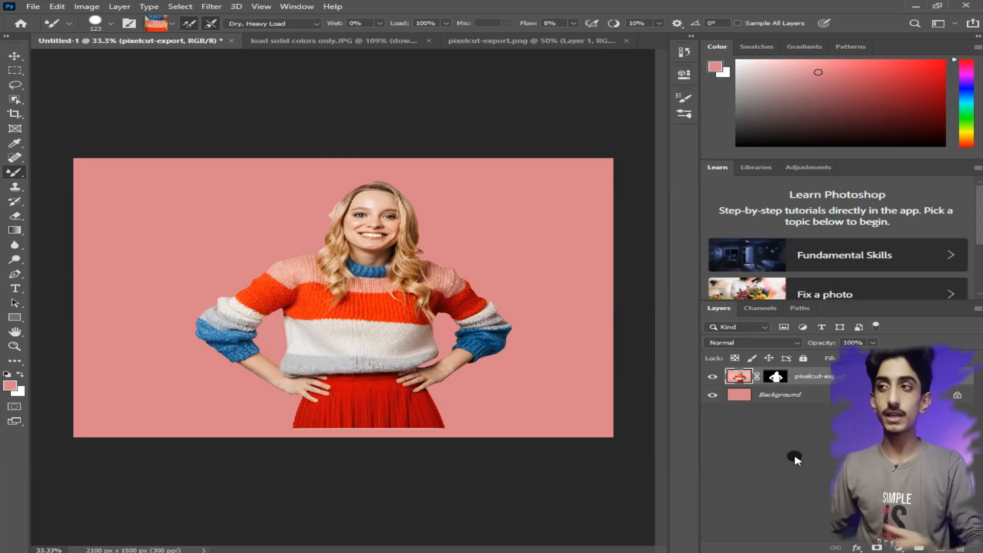
key(ctrl+j)
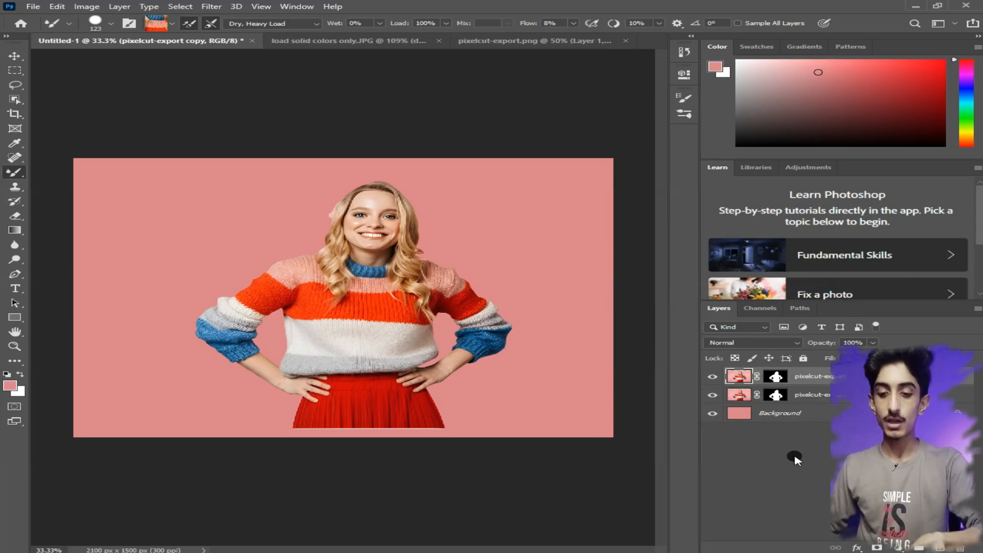
click(791, 455)
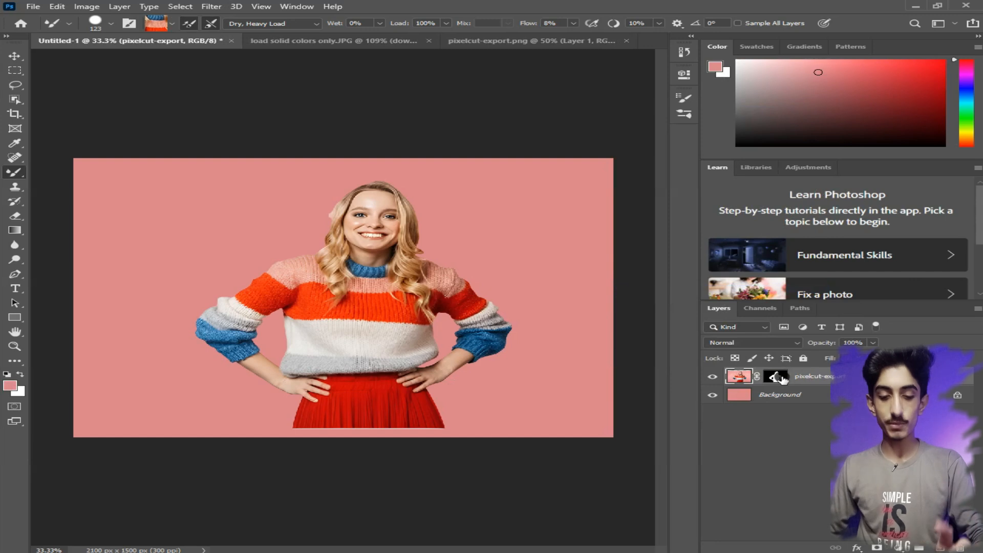
- Delete the layer mask from the pixelcut-export layer and duplicate the unmasked layer
click(778, 377)
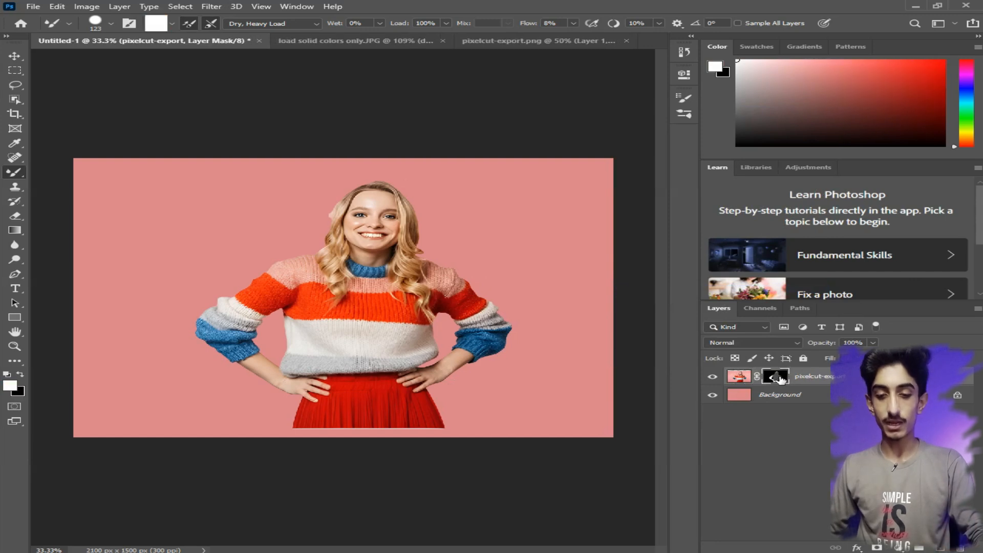
right_click(777, 378)
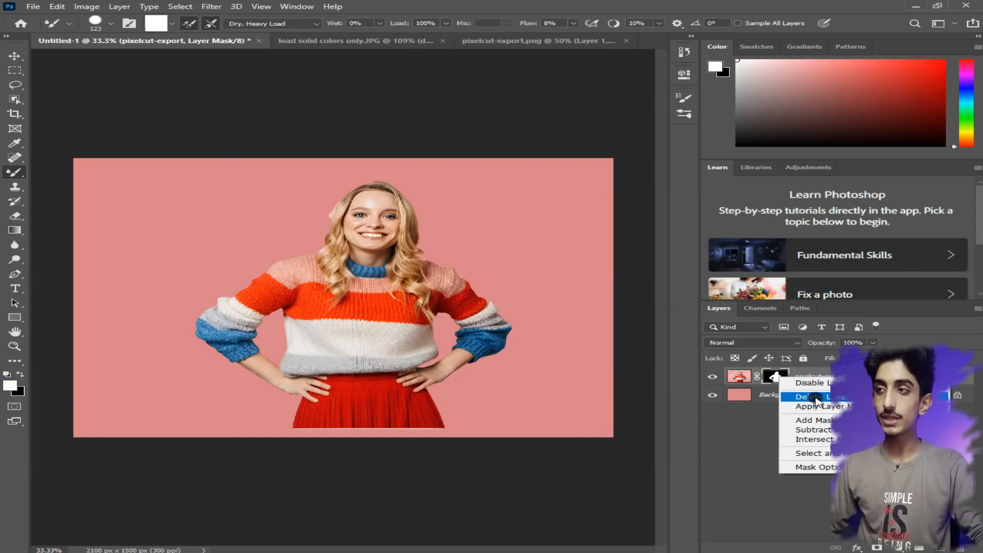
click(814, 397)
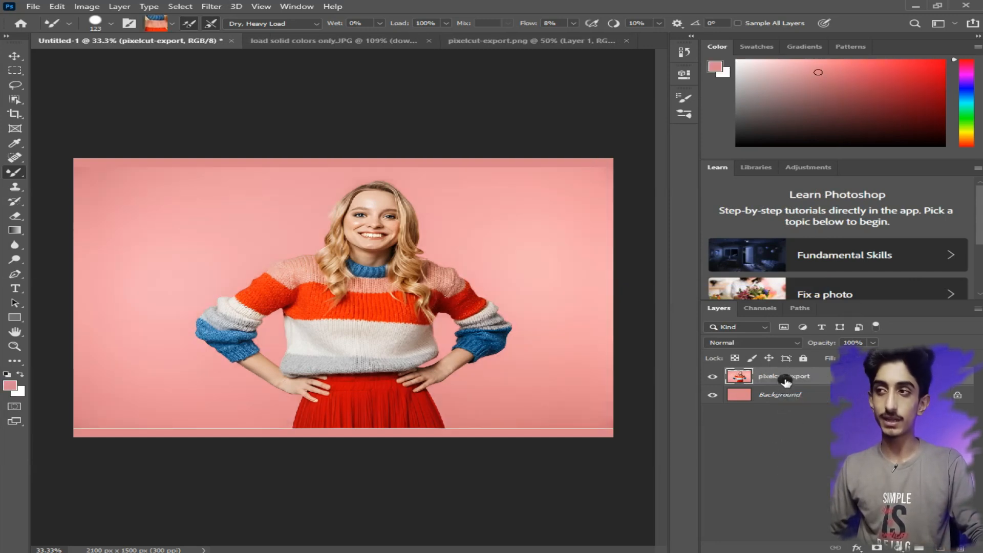
key(ctrl+j)
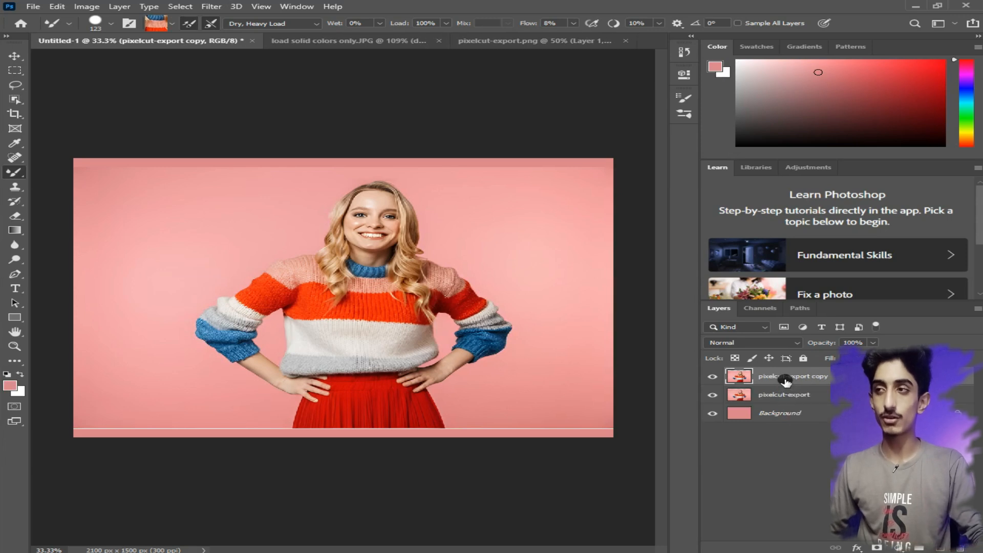
- Try looping orange Mixer Brush strokes on the photo layer, running outward from behind the woman's shoulders to the canvas edges
click(791, 395)
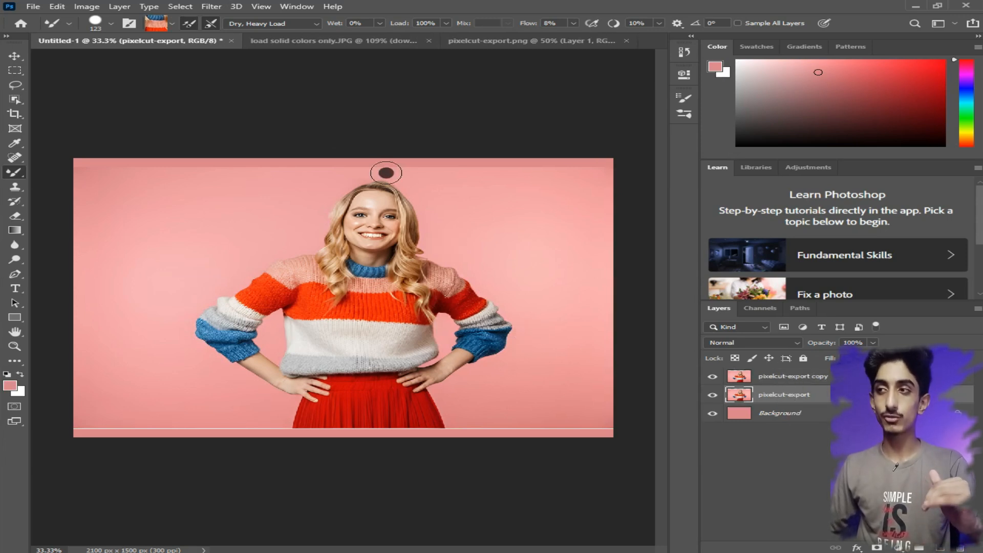
click(281, 24)
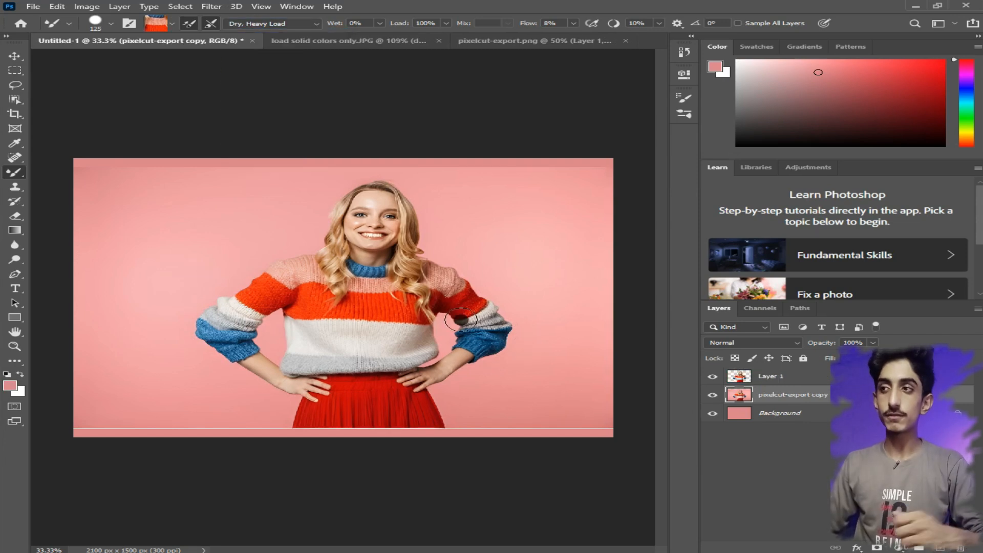
mouse_move(440, 279)
mouse_down()
mouse_move(503, 289)
mouse_move(503, 329)
mouse_move(493, 299)
mouse_move(644, 228)
mouse_up()
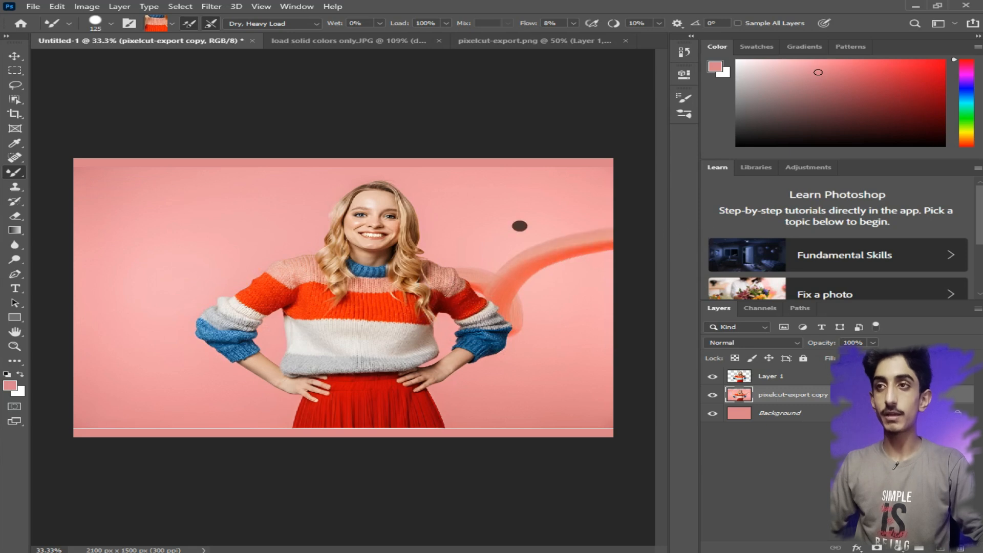
mouse_move(328, 279)
mouse_down()
mouse_move(208, 220)
mouse_move(245, 302)
mouse_move(141, 156)
mouse_up()
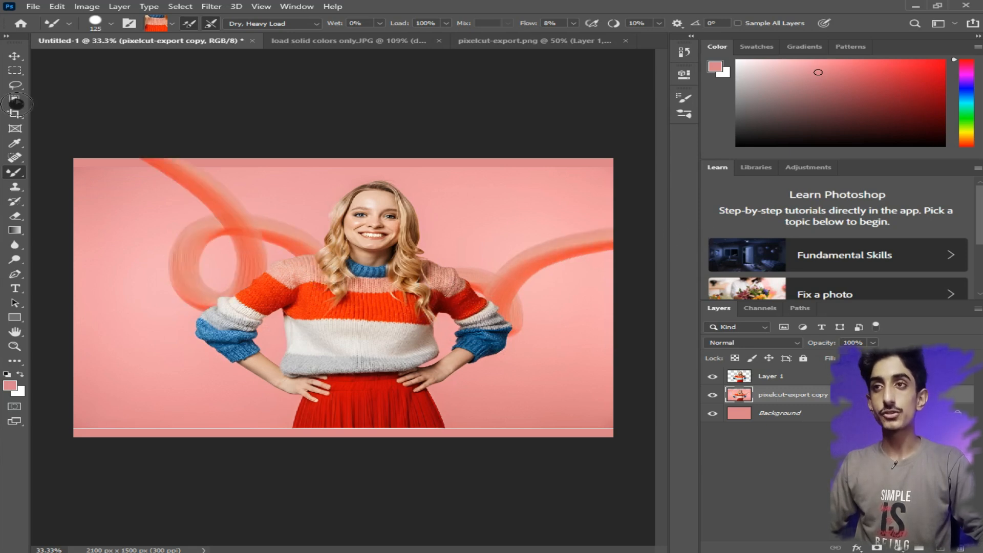
- Undo the two looping strokes and set the Mixer Brush size to 150
key(bracketright)
key(bracketright)
key(bracketright)
key(bracketright)
key(bracketright)
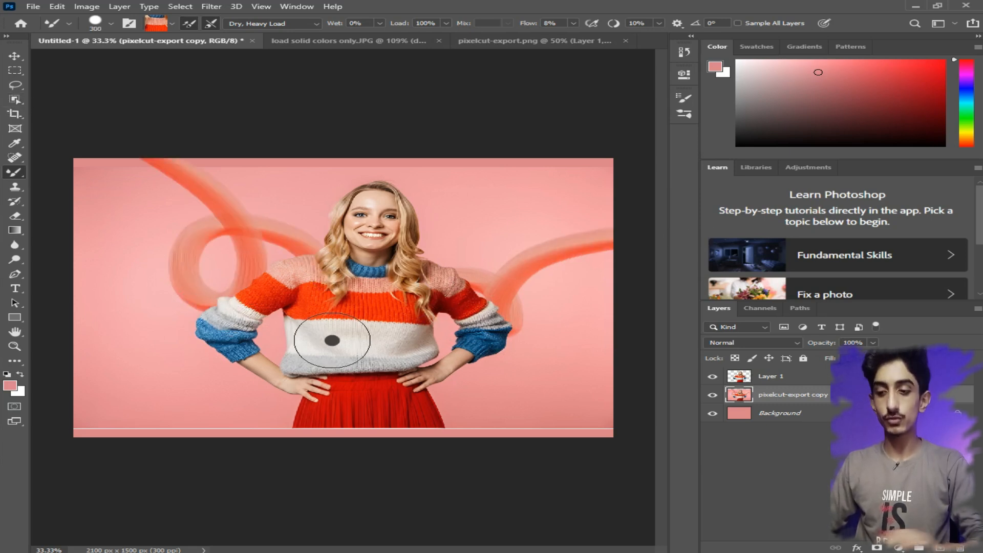
key(ctrl+z)
key(ctrl+z)
key(bracketleft)
key(bracketleft)
key(bracketleft)
key(bracketleft)
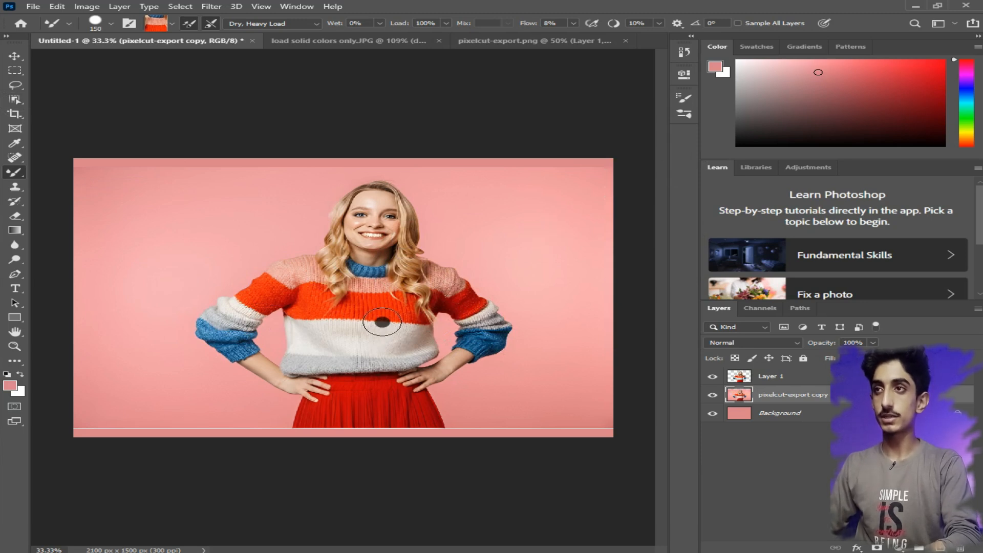
- Paint three curving orange Mixer Brush strokes on the pixelcut-export copy layer, from behind both shoulders and one elbow out to the canvas edges
mouse_move(427, 251)
mouse_down()
mouse_move(513, 295)
mouse_move(478, 268)
mouse_move(617, 182)
mouse_up()
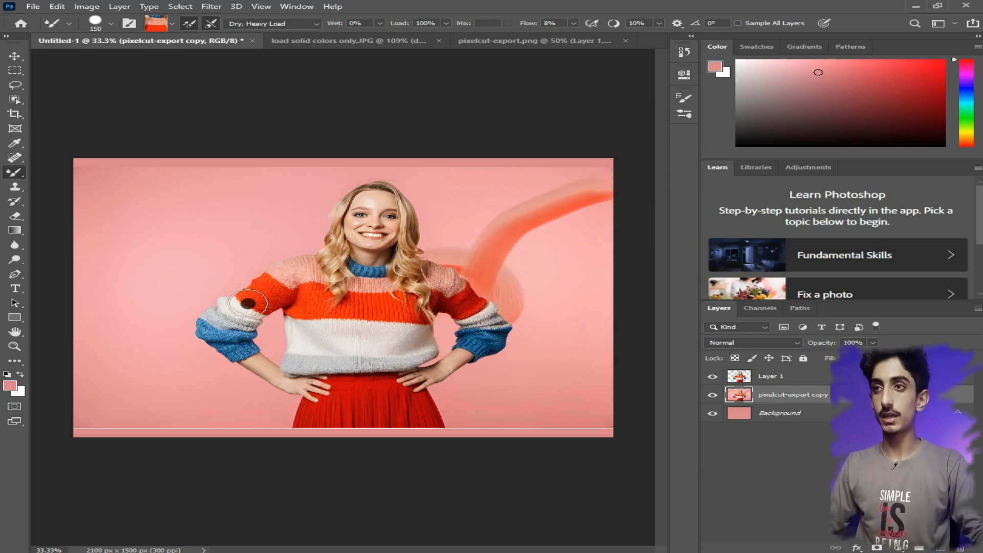
mouse_move(248, 303)
mouse_down()
mouse_move(120, 271)
mouse_move(222, 210)
mouse_move(160, 156)
mouse_up()
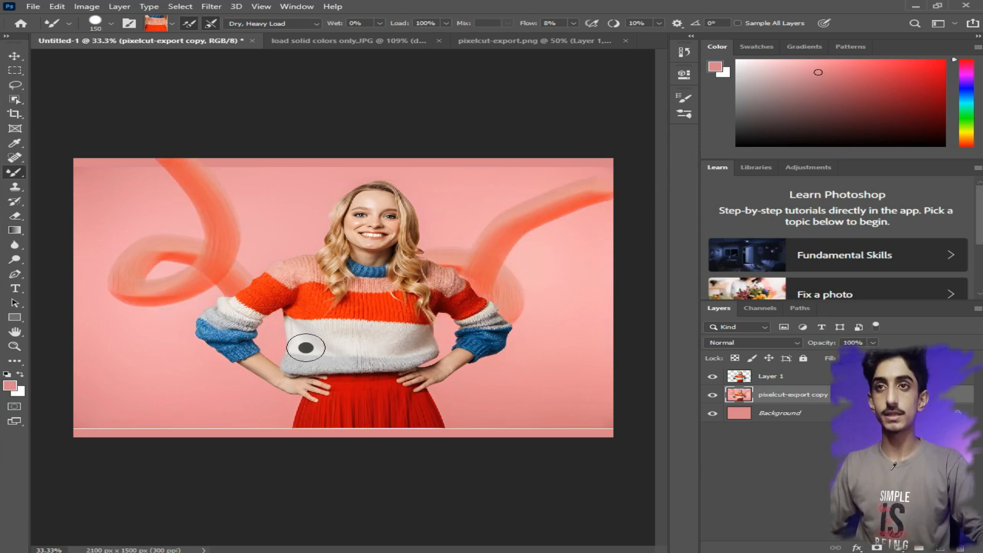
mouse_move(257, 345)
mouse_down()
mouse_move(86, 410)
mouse_move(65, 469)
mouse_up()
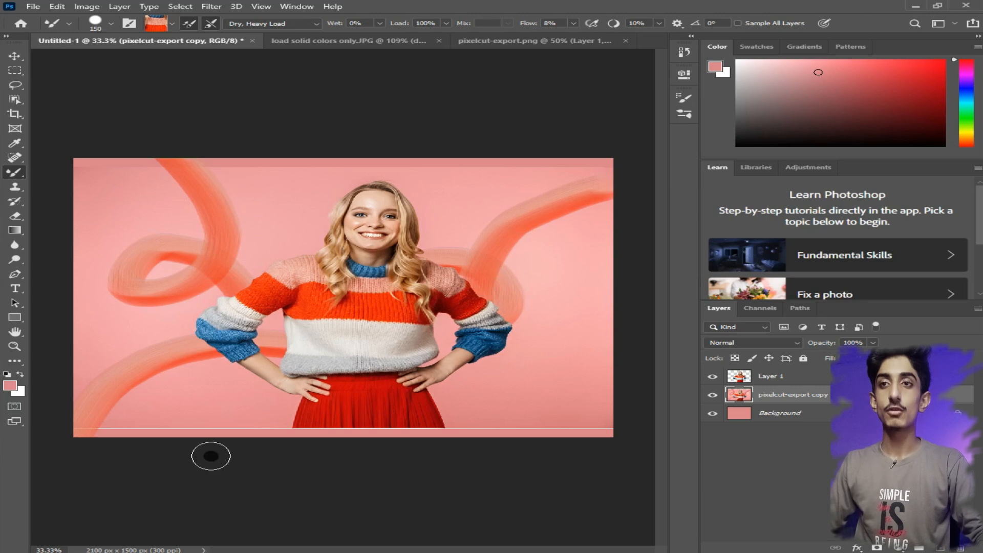